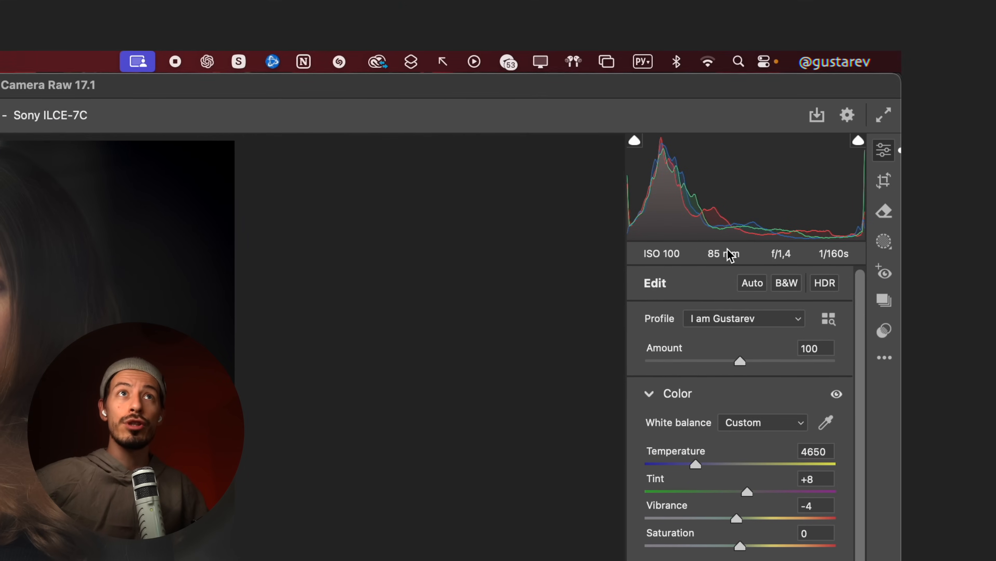
Activate the Remove tool and turn on Distraction Removal for reflections in DSC06120.ARW
click(884, 212)
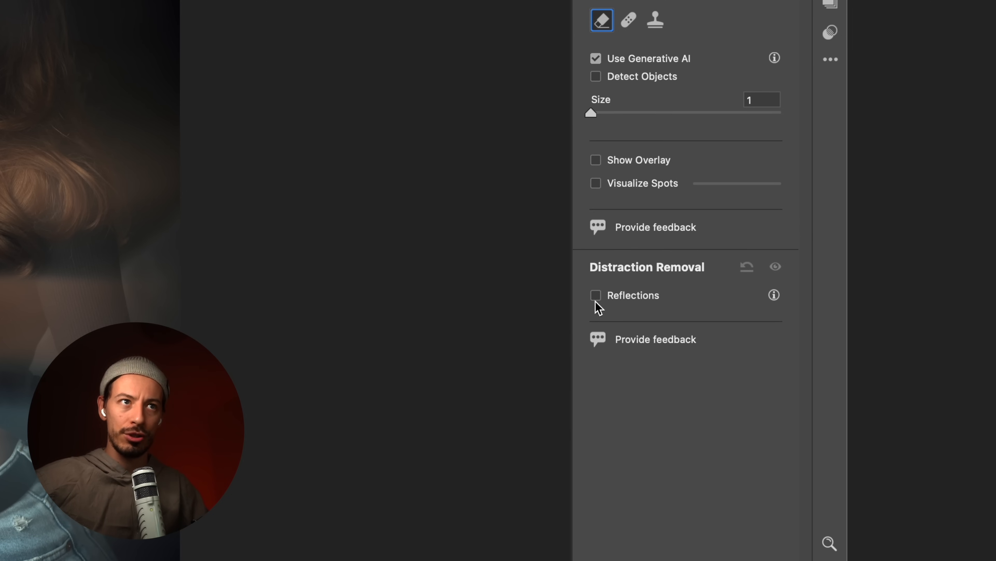
mouse_move(596, 302)
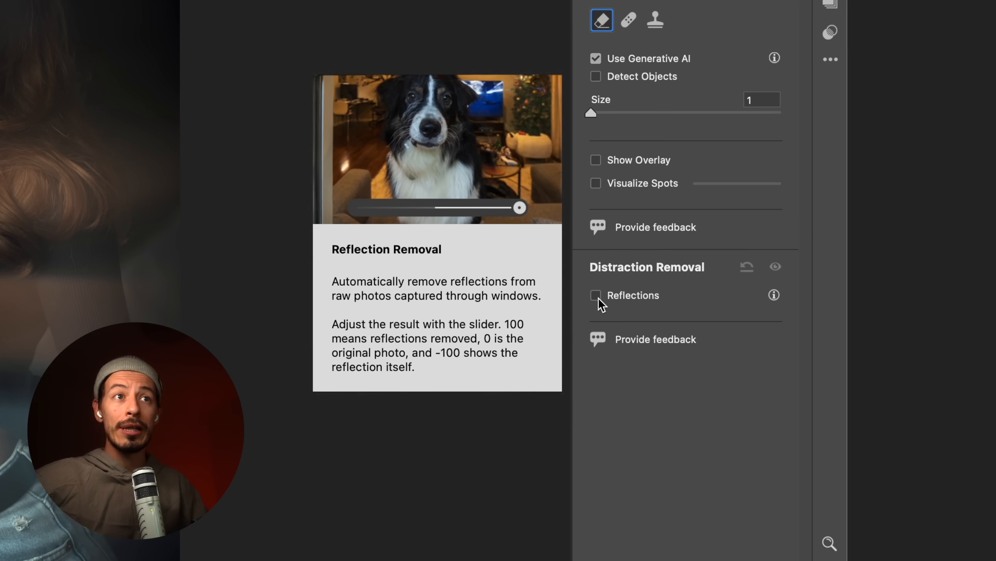
click(597, 297)
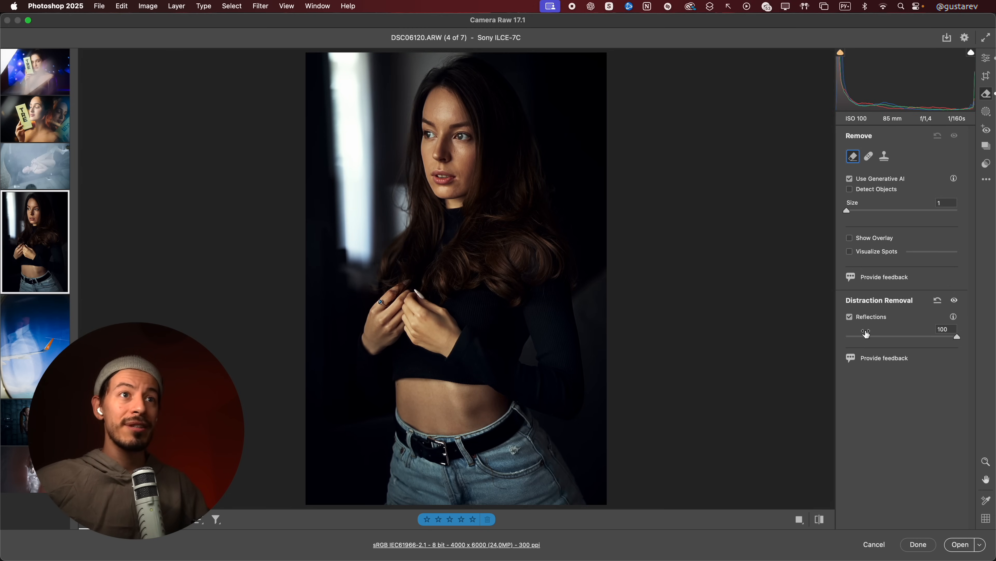
Compare the portrait DSC06120.ARW with and without reflection removal
click(850, 318)
click(851, 318)
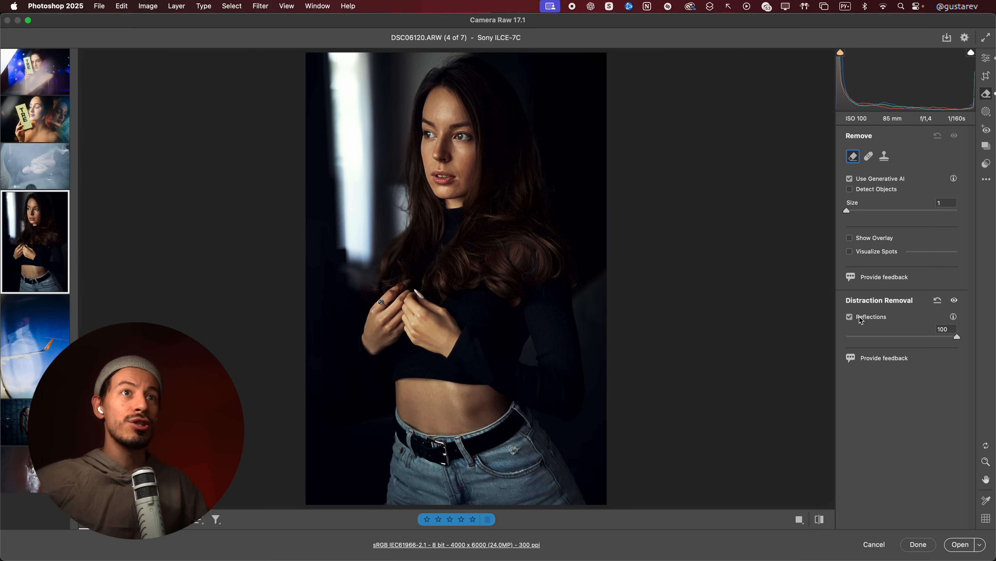
click(955, 301)
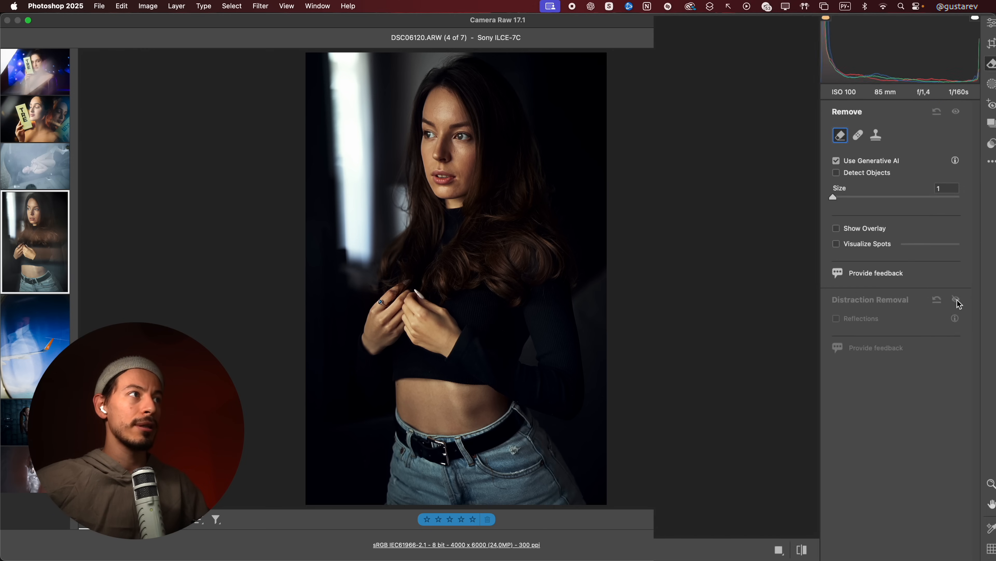
click(956, 301)
click(955, 301)
click(956, 301)
click(973, 293)
click(973, 294)
click(973, 293)
click(973, 293)
click(973, 293)
click(975, 295)
click(974, 295)
click(974, 295)
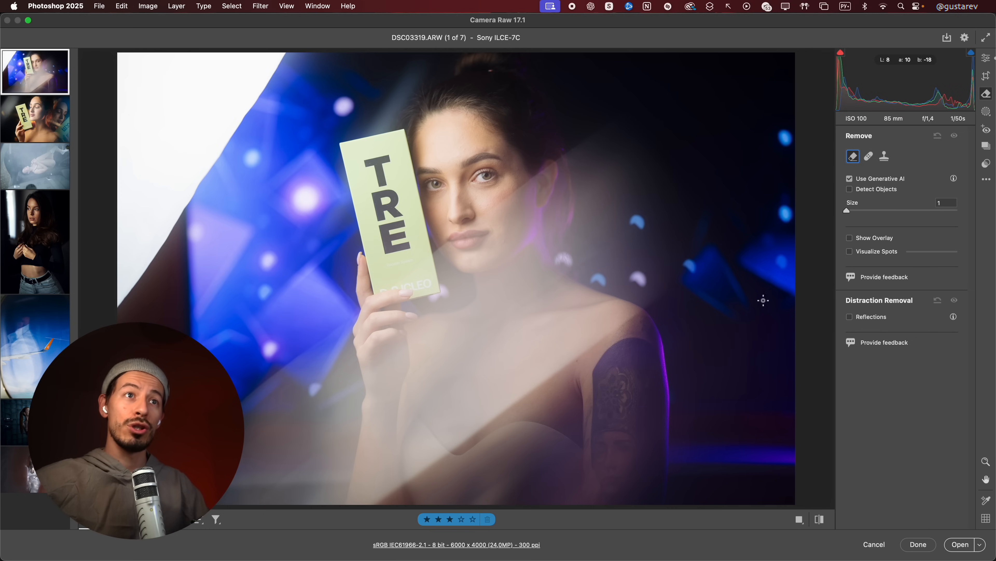
Remove the reflections from DSC03319.ARW and check the light streaks across the woman's body against the original
click(850, 317)
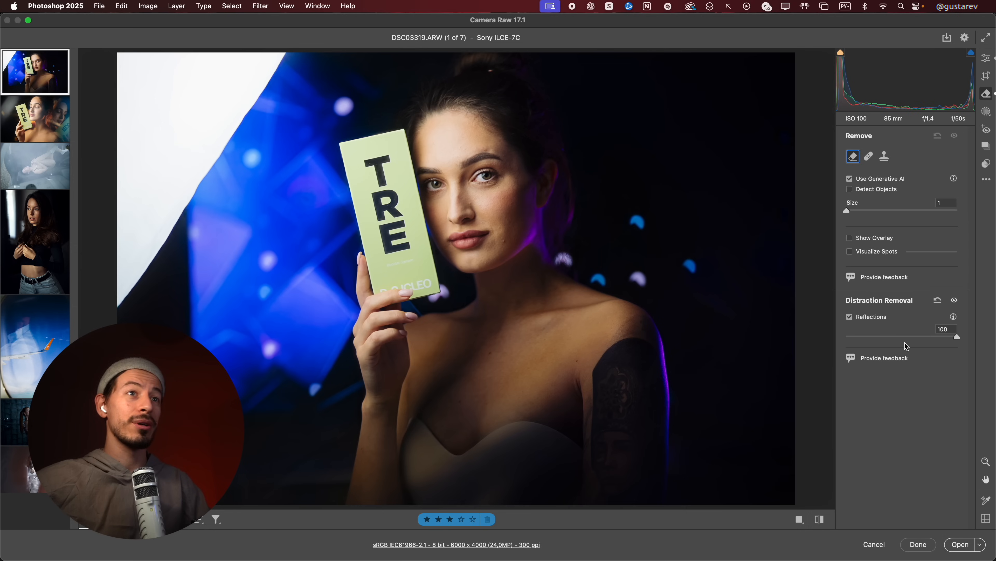
click(850, 317)
drag(241, 402, 571, 151)
drag(420, 510, 645, 363)
mouse_move(361, 379)
mouse_down()
mouse_move(463, 433)
mouse_move(359, 387)
mouse_up()
drag(404, 415, 423, 406)
key(Escape)
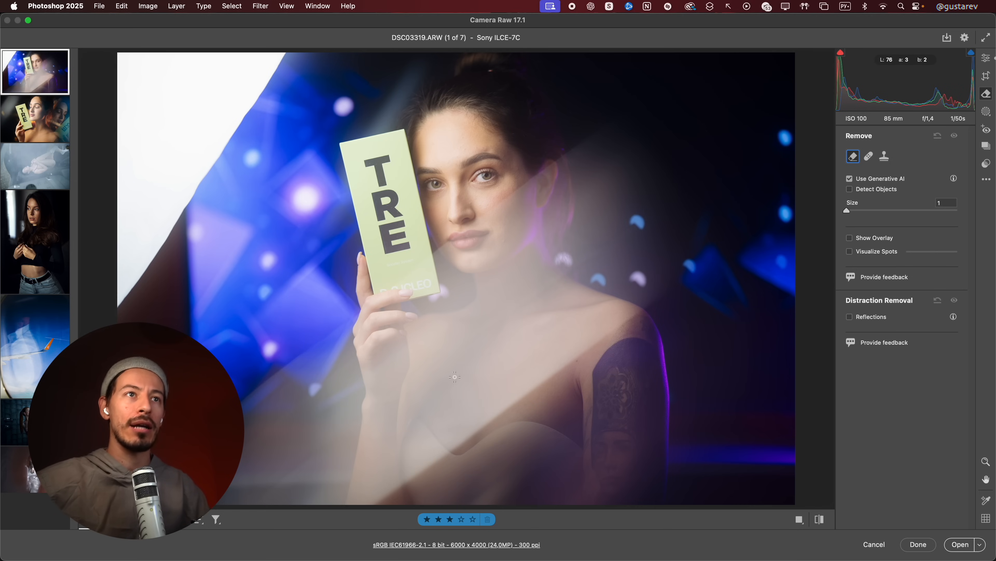
click(851, 317)
click(850, 317)
click(850, 317)
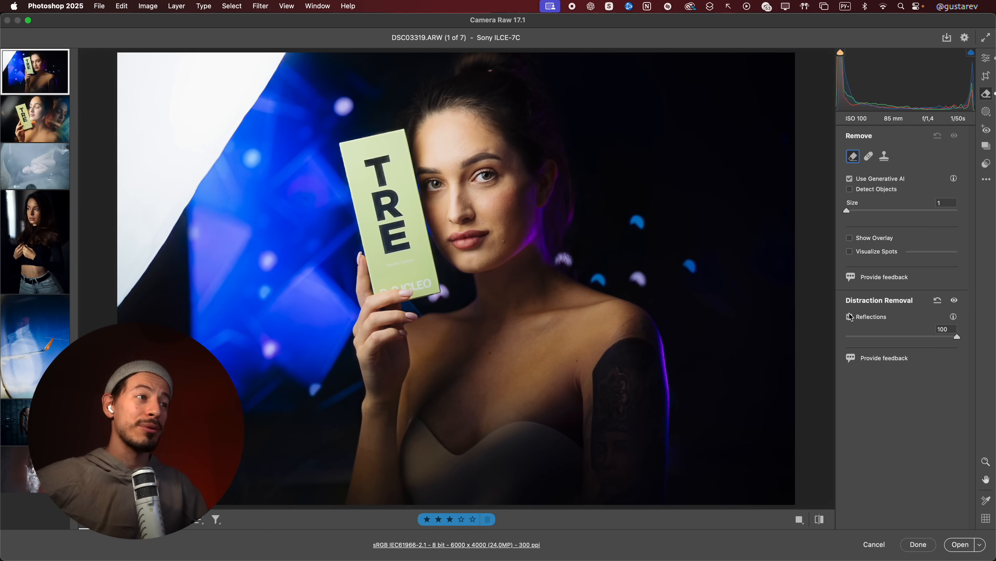
drag(411, 424, 464, 407)
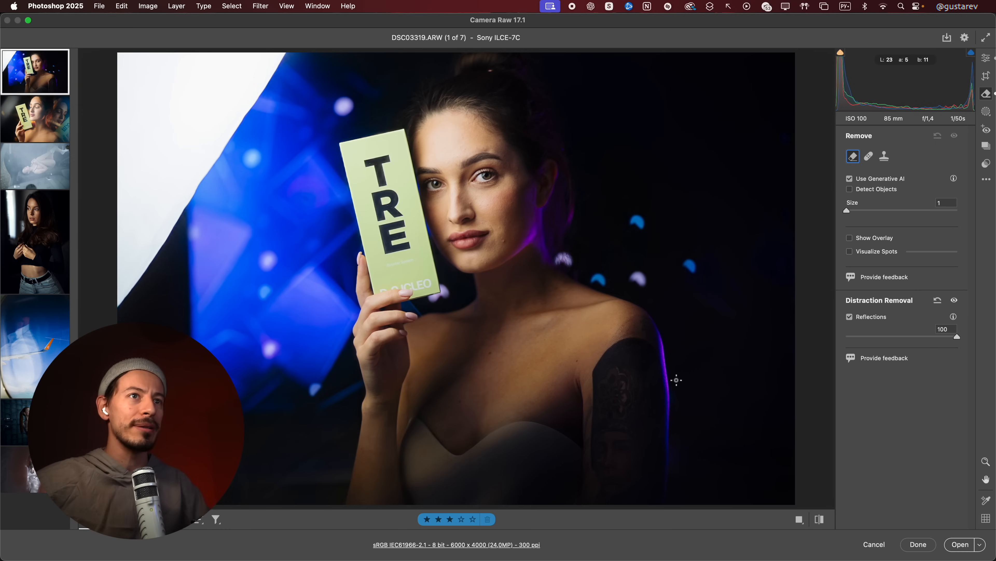
Compare DSC03319.ARW before and after the reflection removal
click(850, 317)
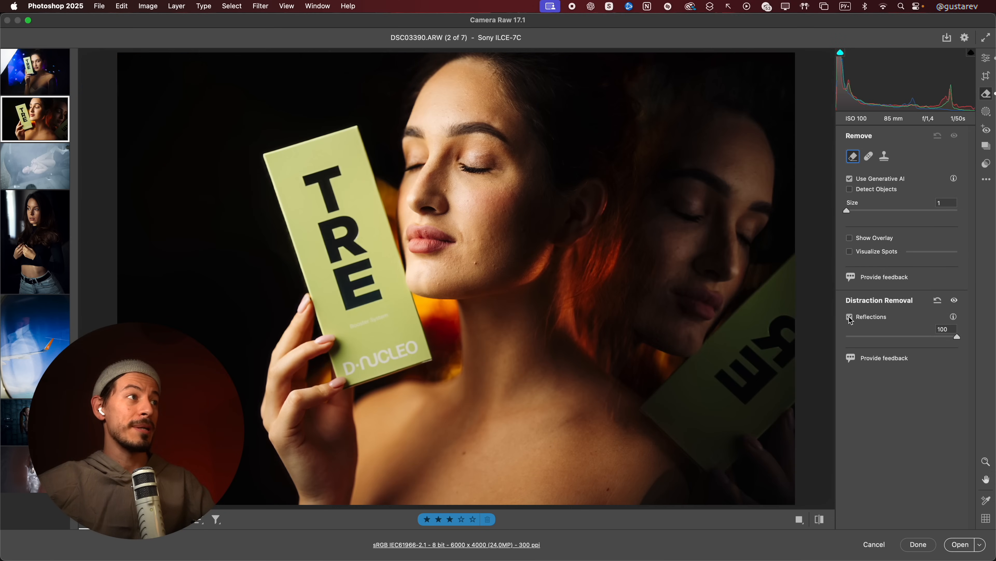
click(850, 317)
click(850, 317)
click(850, 318)
Turn on reflection removal for DSC03390.ARW, preview the isolated reflection at -100, and restore the amount to 100
click(851, 317)
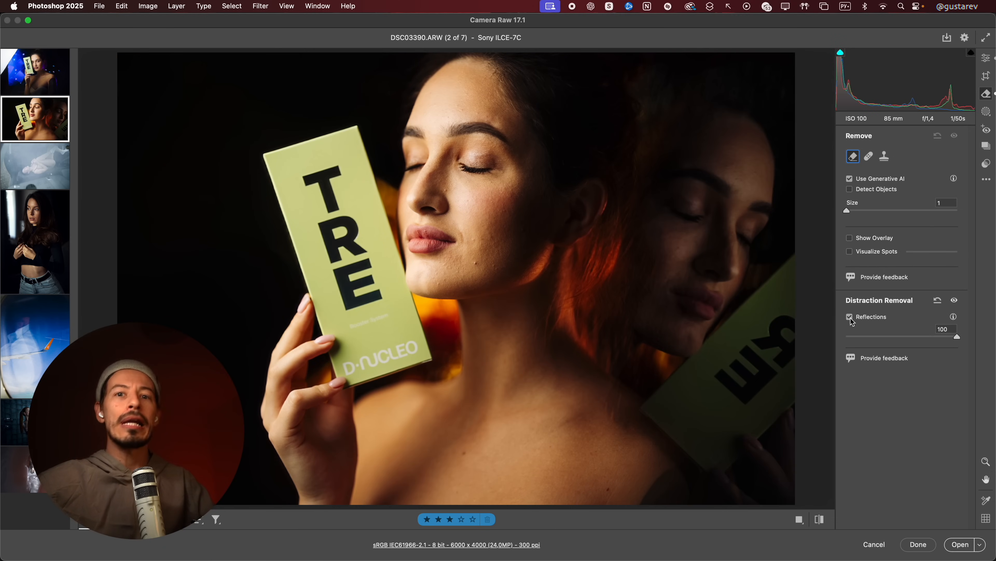
click(850, 317)
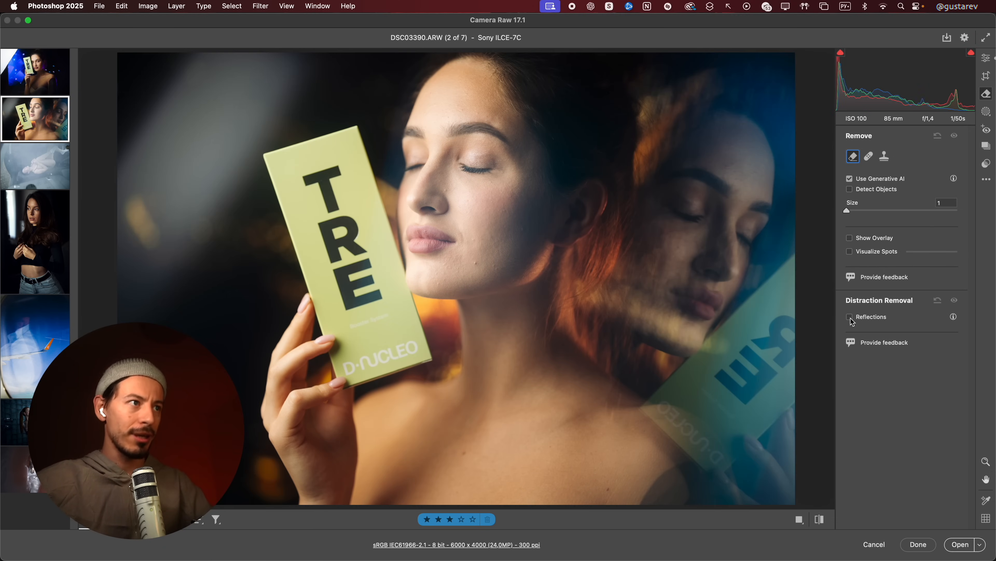
click(850, 317)
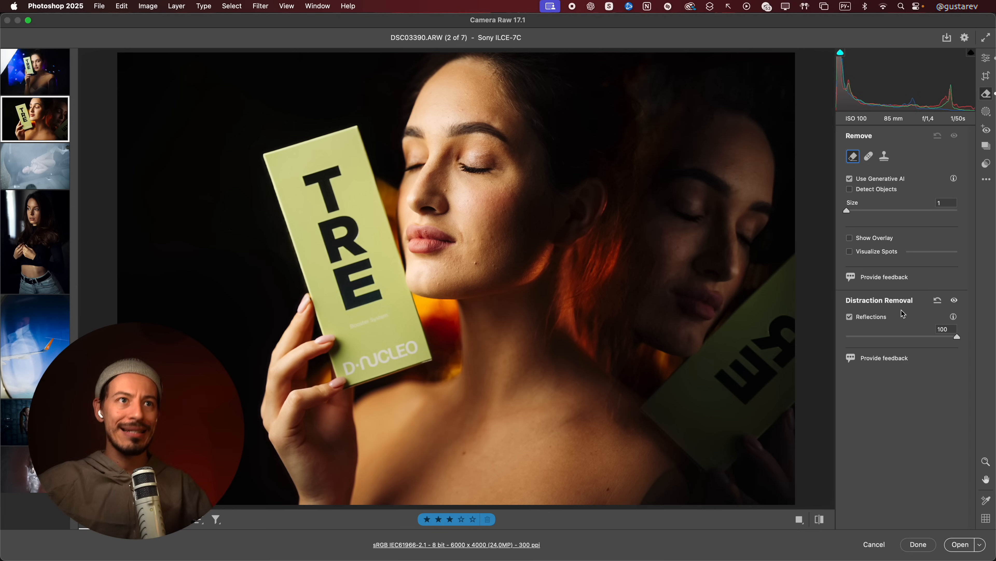
drag(894, 334, 838, 339)
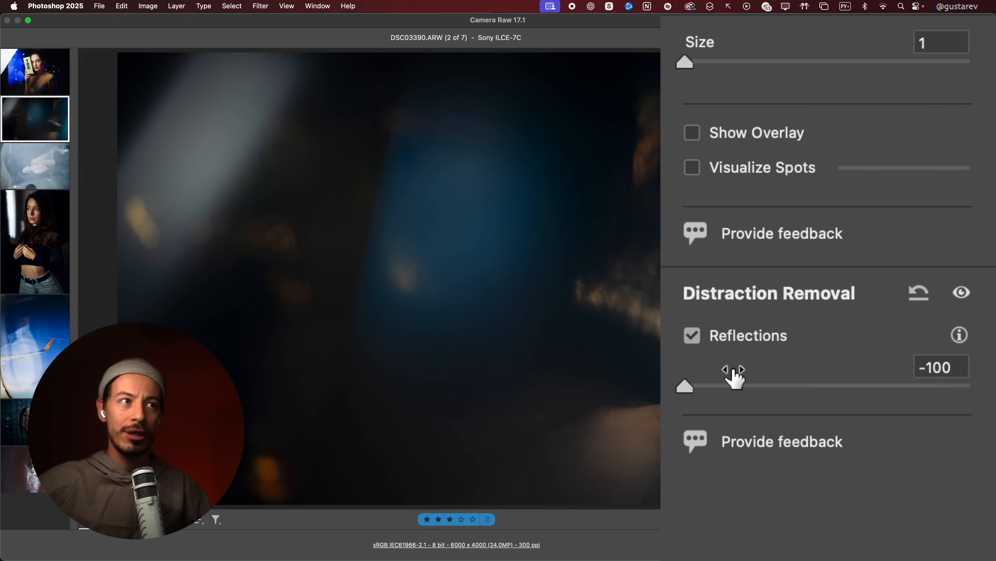
drag(725, 396, 986, 398)
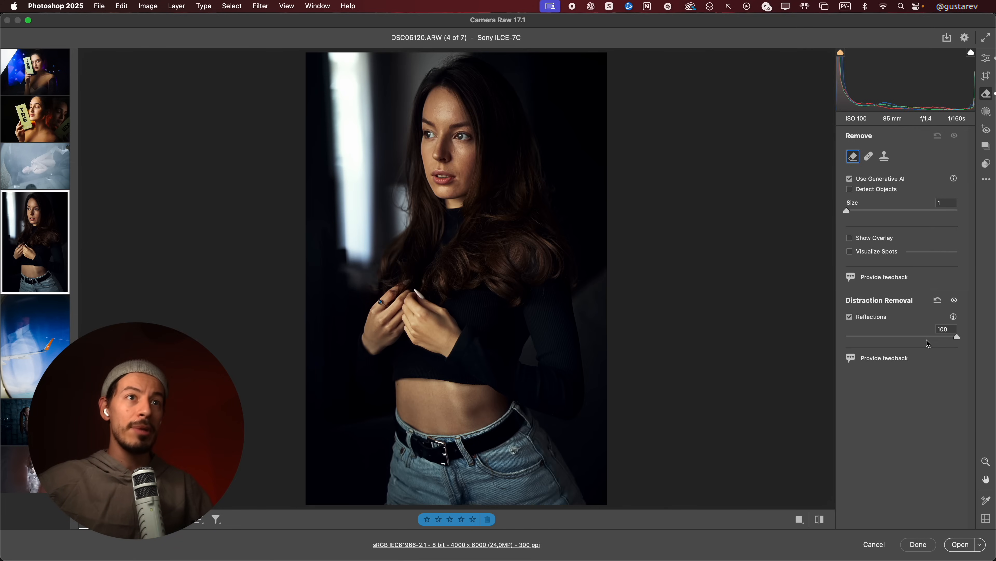
Set the Reflections amount of DSC06120.ARW to -100 to examine the isolated reflection, and move it back to mid-range
drag(928, 339, 848, 338)
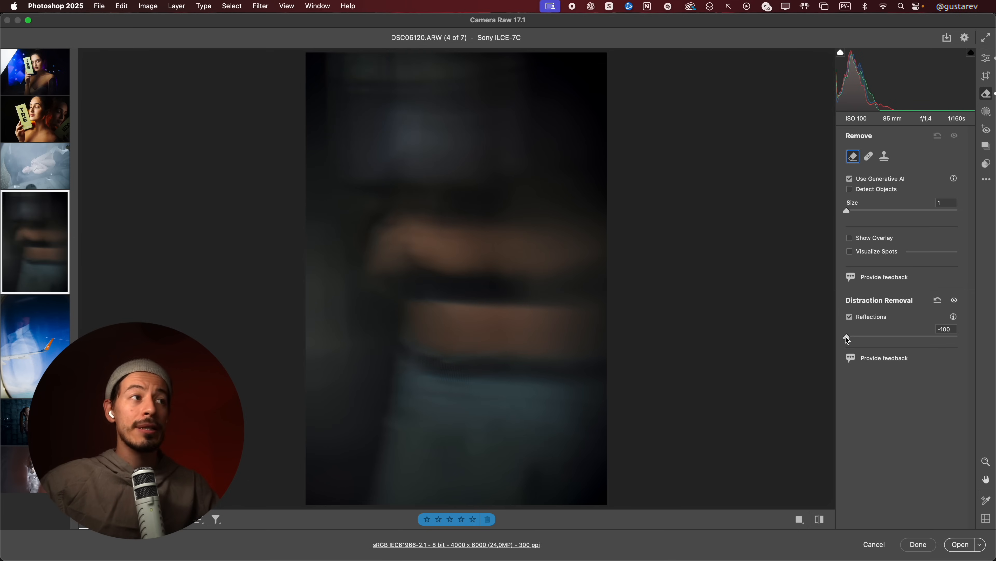
mouse_move(847, 339)
drag(847, 338, 903, 336)
Turn off reflection removal for DSC06120.ARW after comparing both states, and for DSC03319.ARW as well
click(849, 317)
click(852, 318)
click(851, 319)
click(852, 319)
click(850, 319)
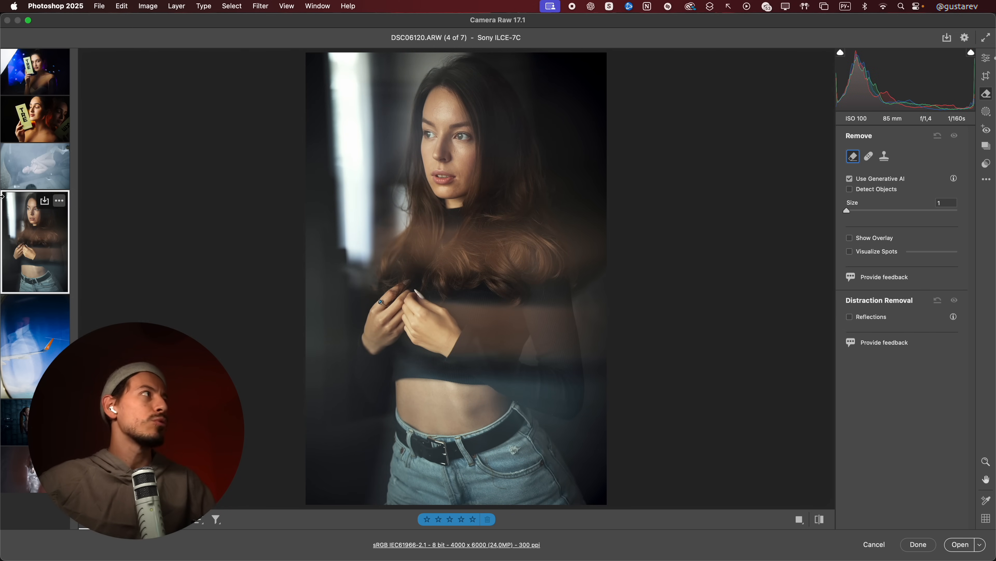
click(39, 73)
click(850, 318)
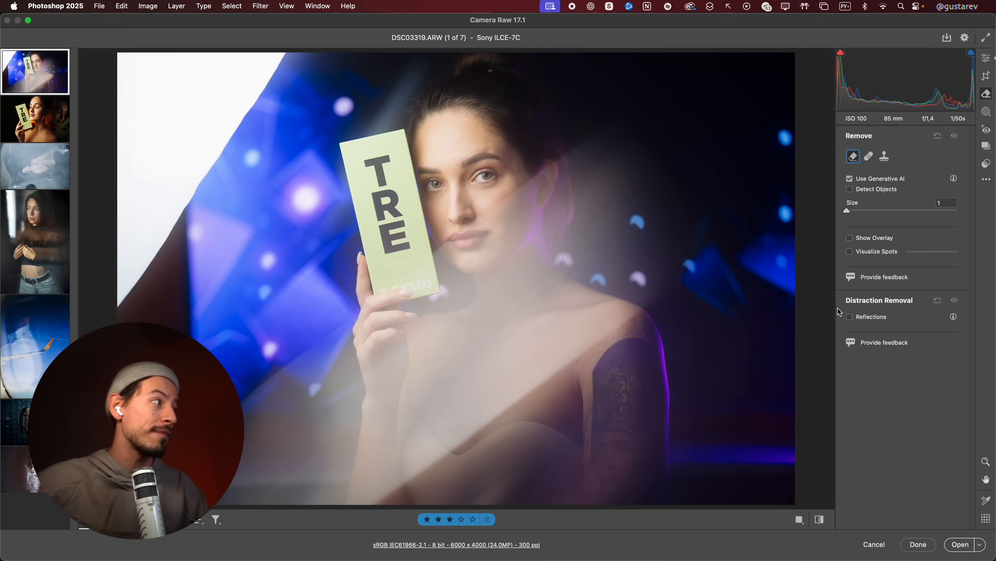
Remove the reflections from the airplane wing photo IMG_2723.CR2 and compare the result with the original
click(40, 337)
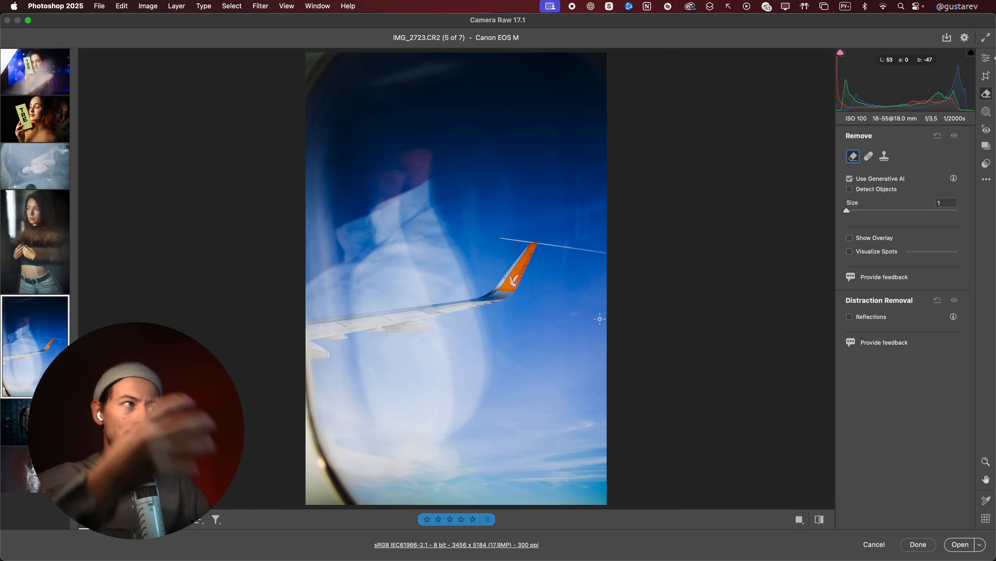
click(850, 318)
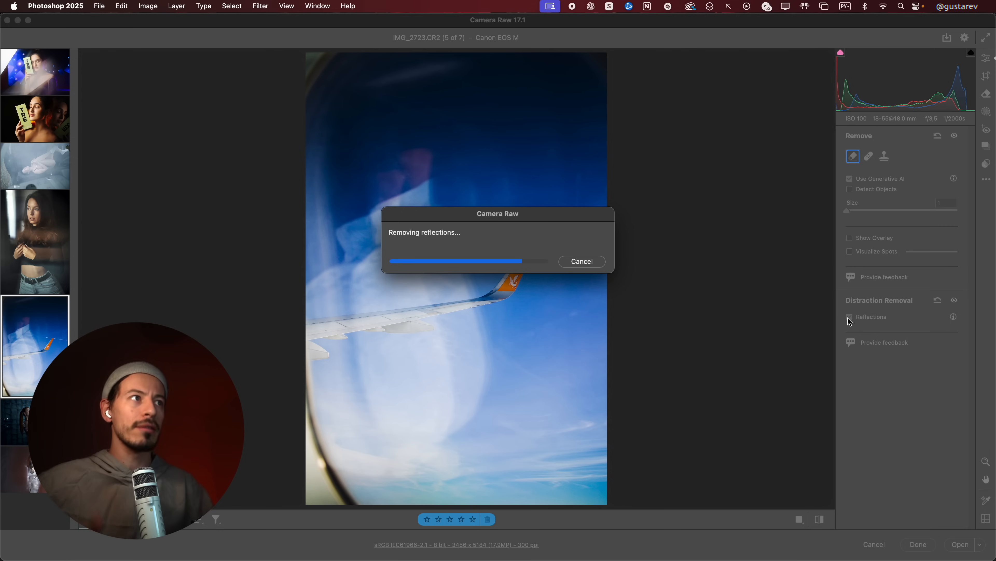
click(850, 317)
click(849, 317)
click(849, 317)
click(850, 317)
click(850, 317)
click(850, 317)
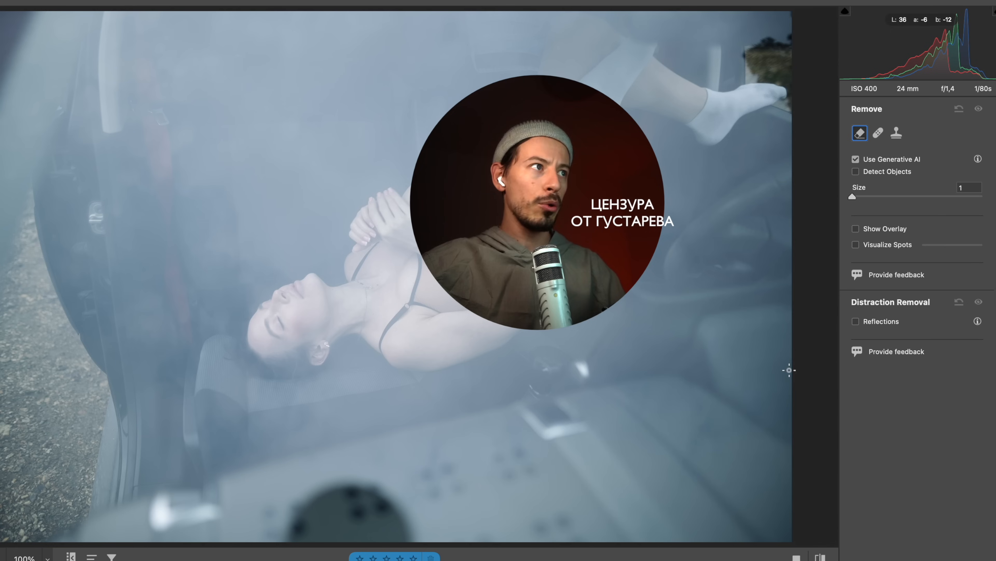
Turn on reflection removal for DSC04464.ARW and set its amount to -100 to examine the isolated reflection
click(855, 321)
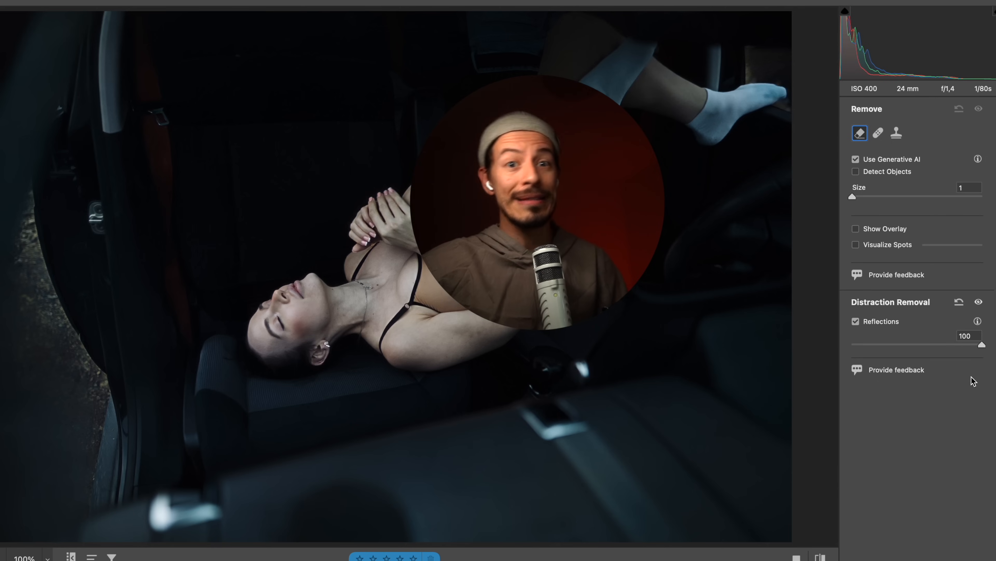
drag(981, 344, 823, 349)
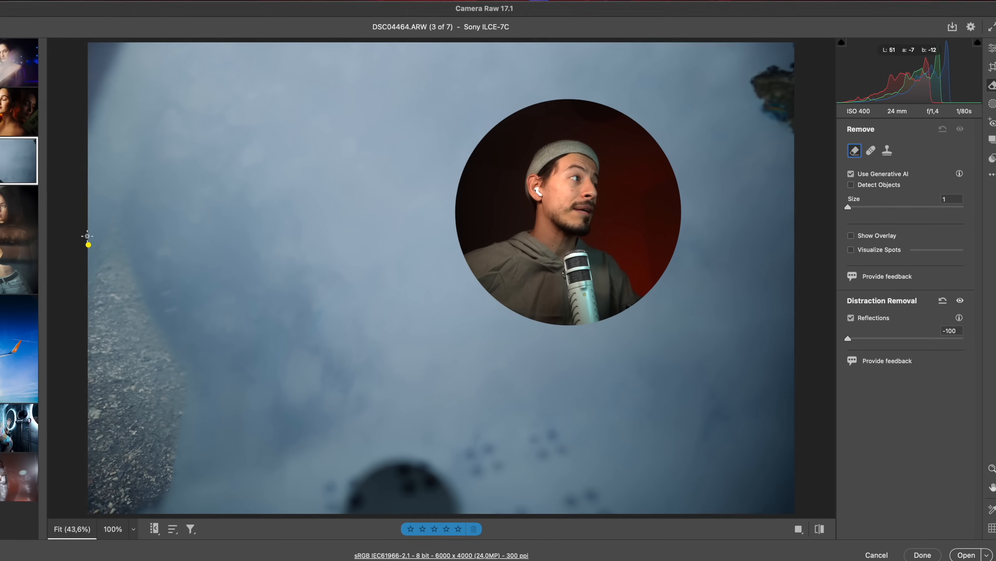
mouse_move(10, 232)
mouse_down()
mouse_move(20, 449)
mouse_move(78, 515)
mouse_move(80, 323)
mouse_up()
drag(178, 318, 124, 246)
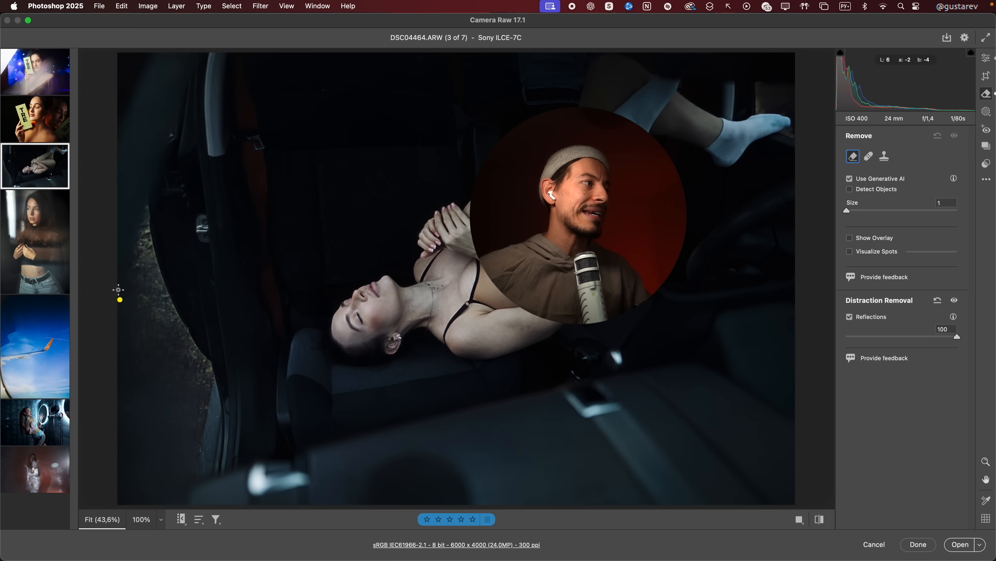
mouse_move(118, 290)
mouse_down()
mouse_move(166, 498)
mouse_move(198, 393)
mouse_move(117, 279)
mouse_up()
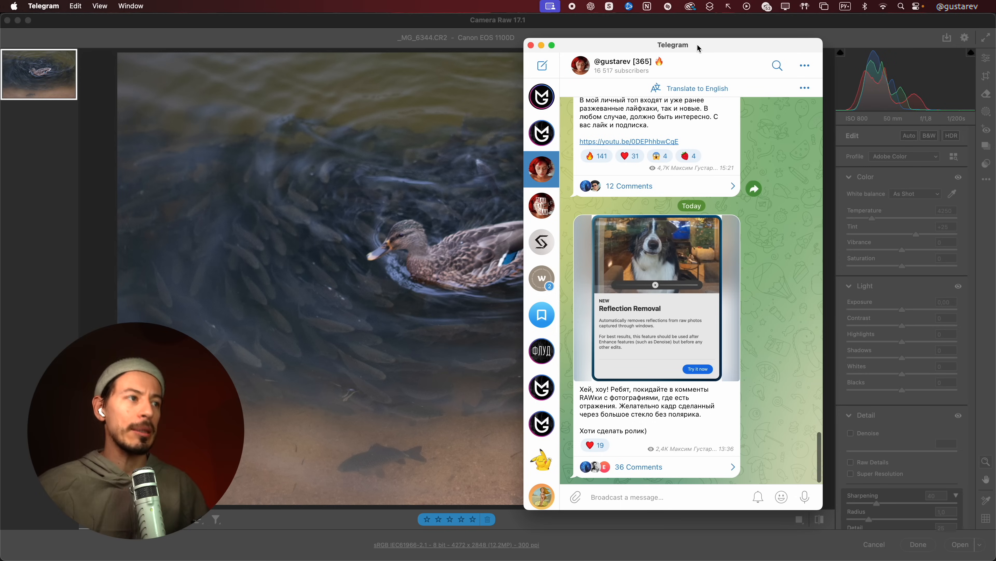
Switch back to Camera Raw, turn on reflection removal for the duck photo _MG_6344.CR2, and set its amount to -100
key(super+Tab)
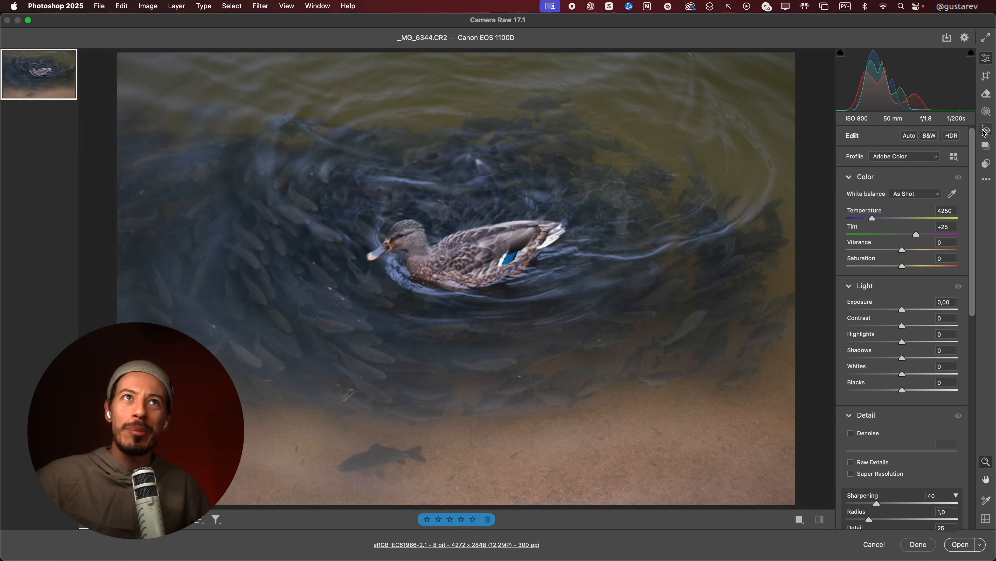
click(987, 94)
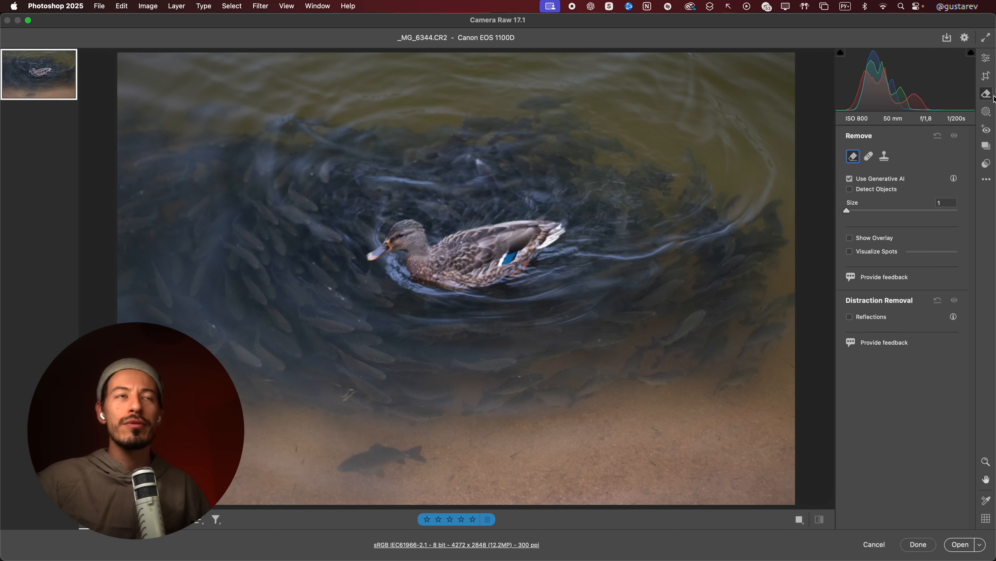
click(850, 317)
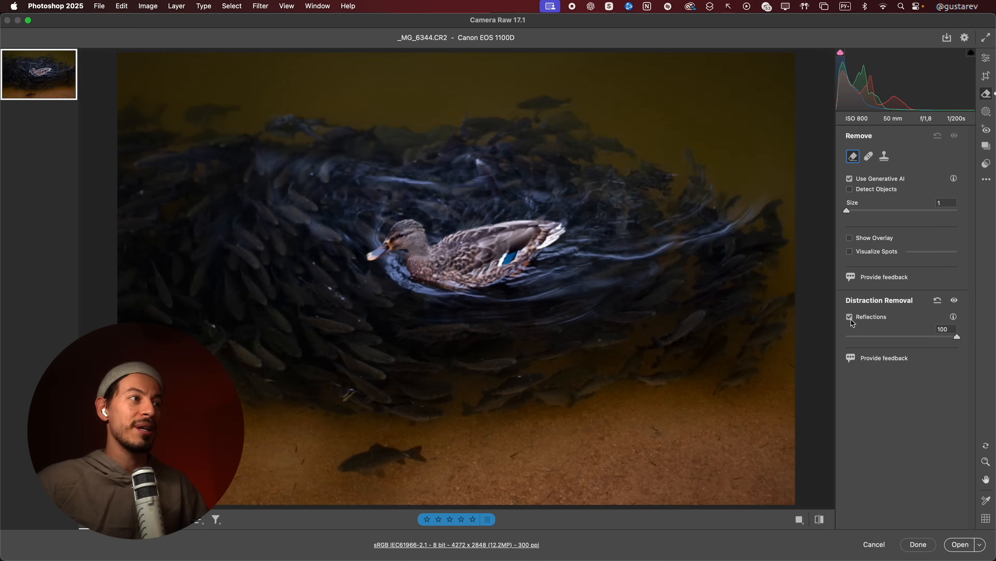
drag(957, 336, 840, 342)
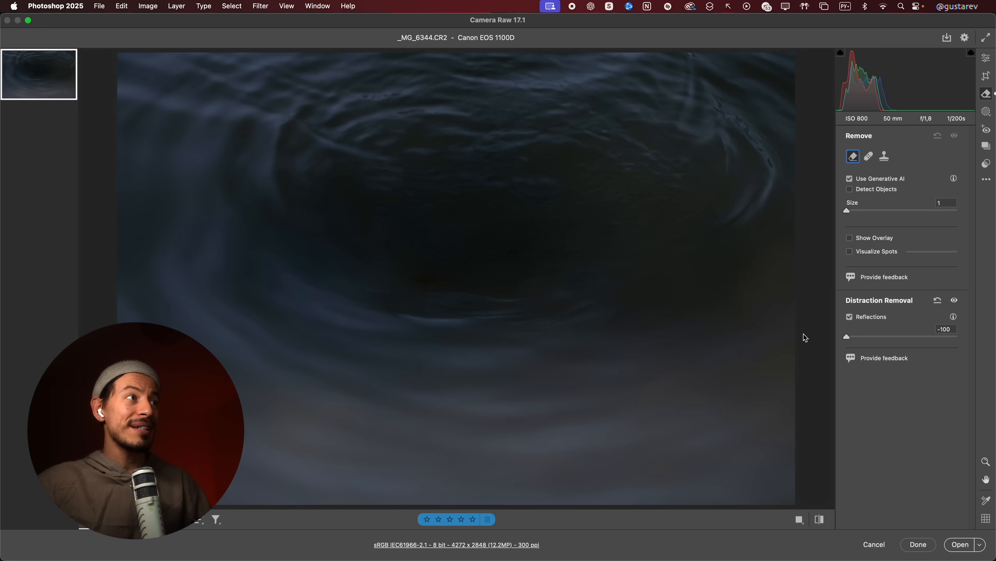
mouse_move(847, 336)
mouse_down()
mouse_move(990, 345)
mouse_move(836, 344)
mouse_up()
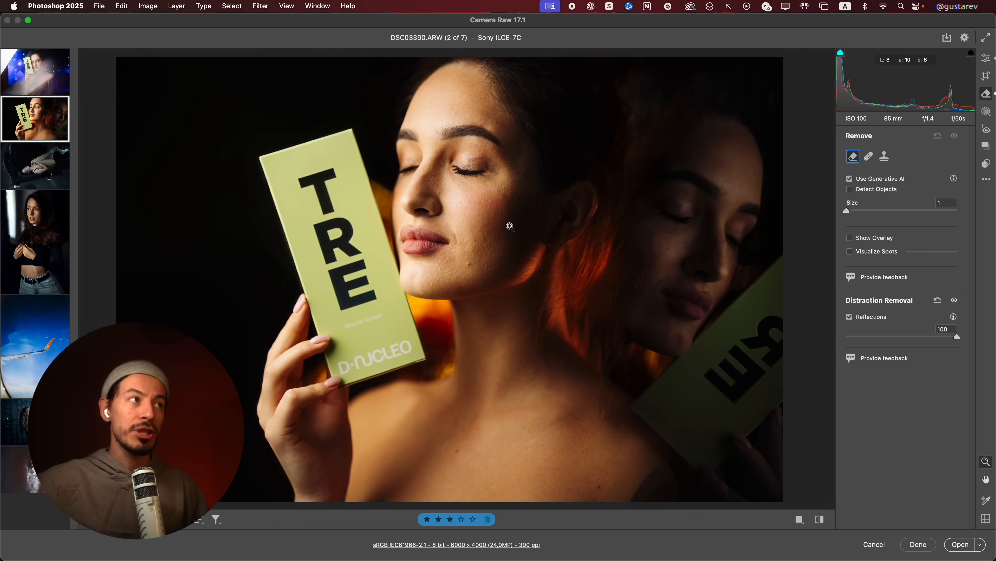
Examine the skin detail around the closed eye in DSC03390.ARW with and without reflection removal
drag(472, 166, 576, 256)
click(850, 316)
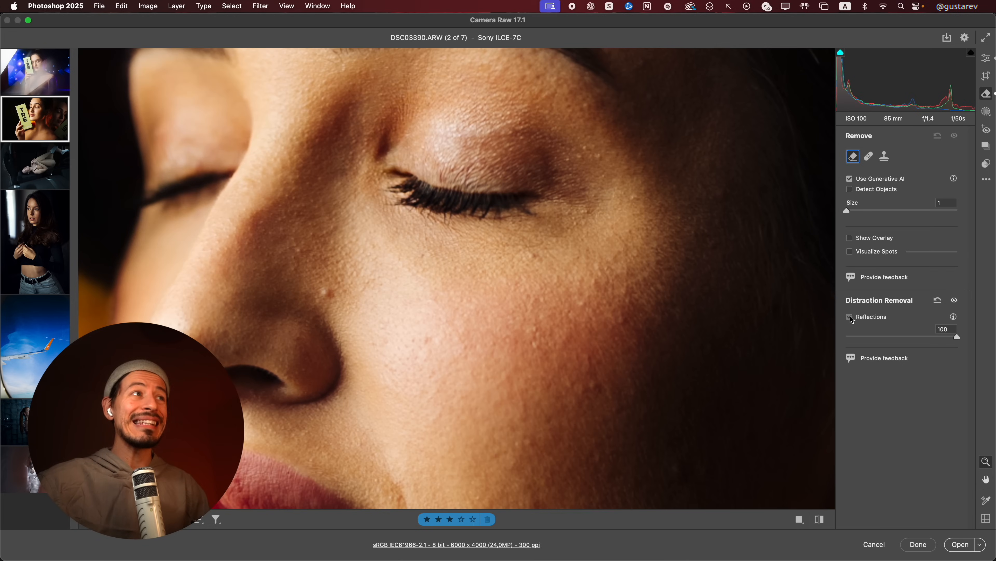
click(850, 316)
click(850, 316)
click(851, 317)
Compare the eyelashes and eyelid texture at high magnification with reflection removal on and off
drag(426, 177, 500, 234)
click(851, 317)
click(851, 316)
click(850, 316)
click(851, 317)
click(850, 316)
click(850, 316)
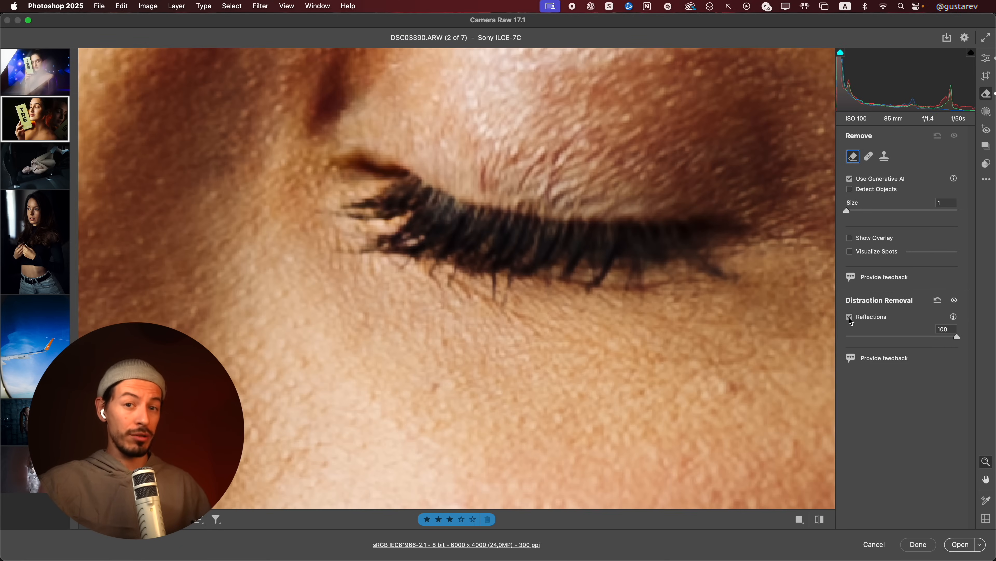
Check the detail of the whole nose and cheek area in DSC03390.ARW with reflection removal toggled
alt+click(549, 327)
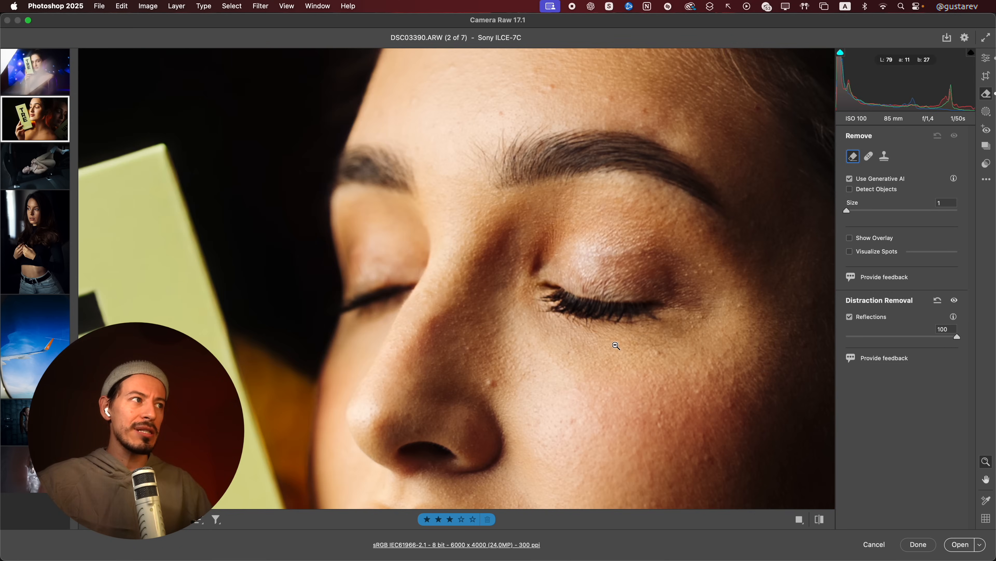
alt+click(617, 345)
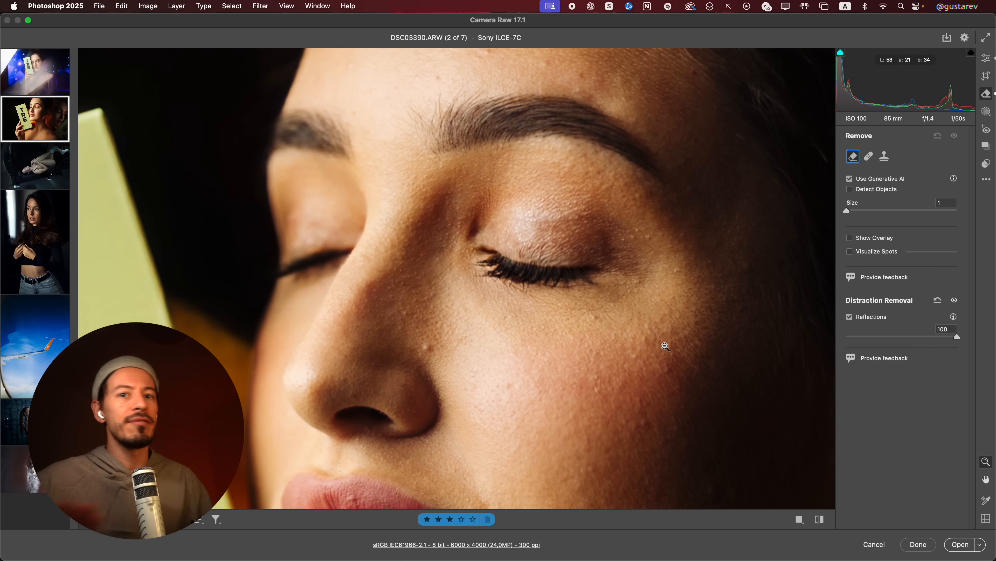
drag(666, 347, 514, 307)
click(850, 319)
click(850, 319)
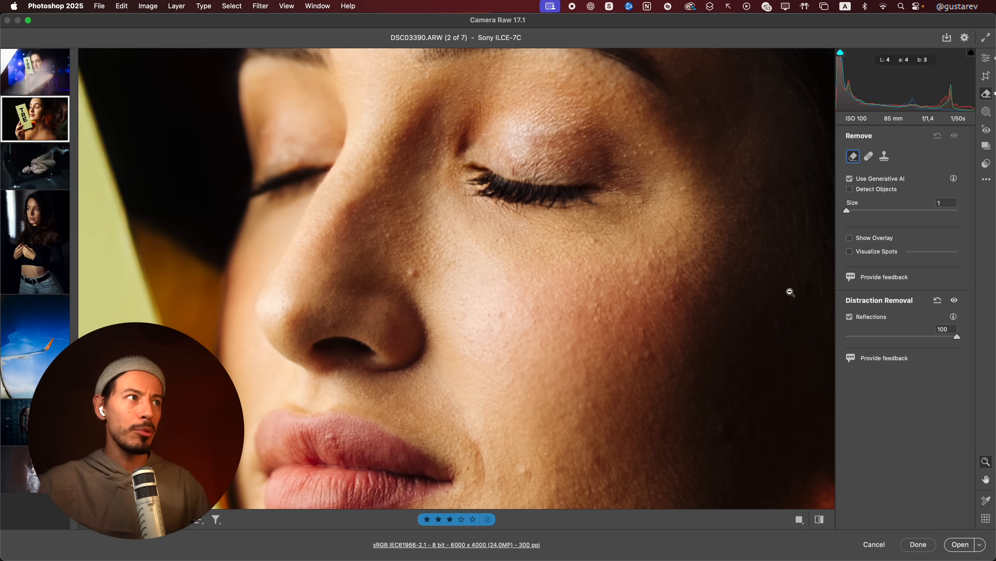
Examine the eye and skin texture in DSC06120.ARW at high magnification with reflection removal toggled off and on
alt+click(526, 295)
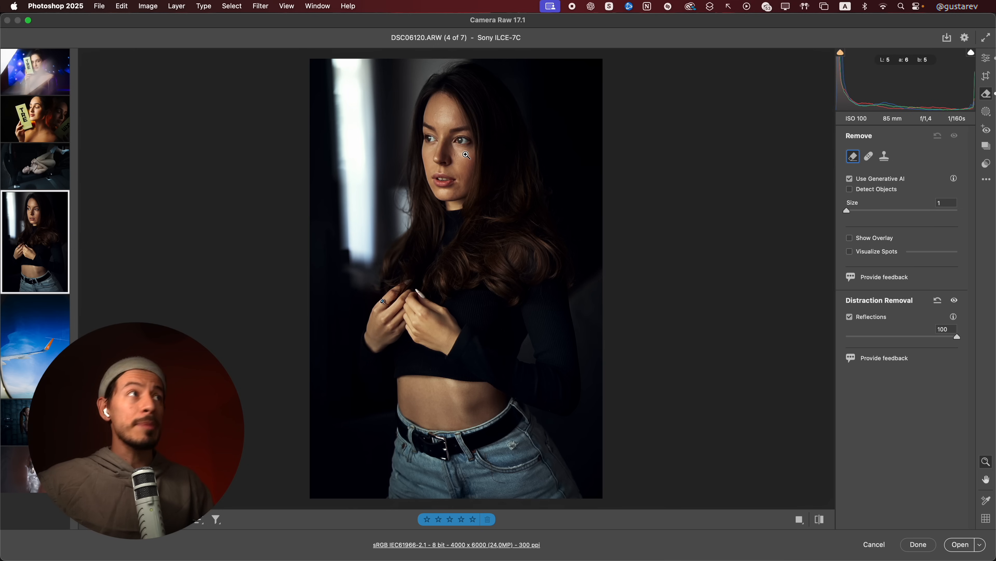
click(609, 244)
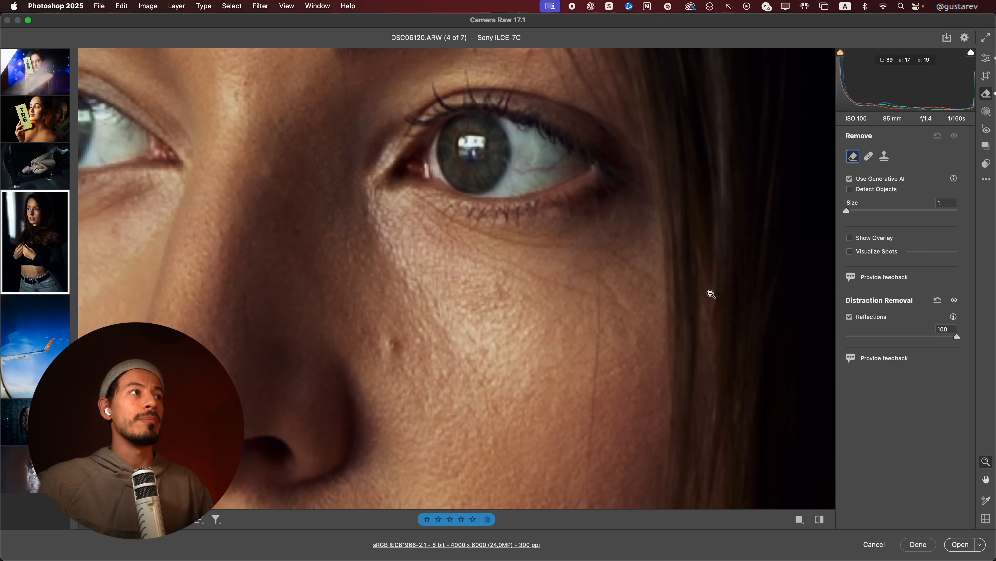
click(851, 318)
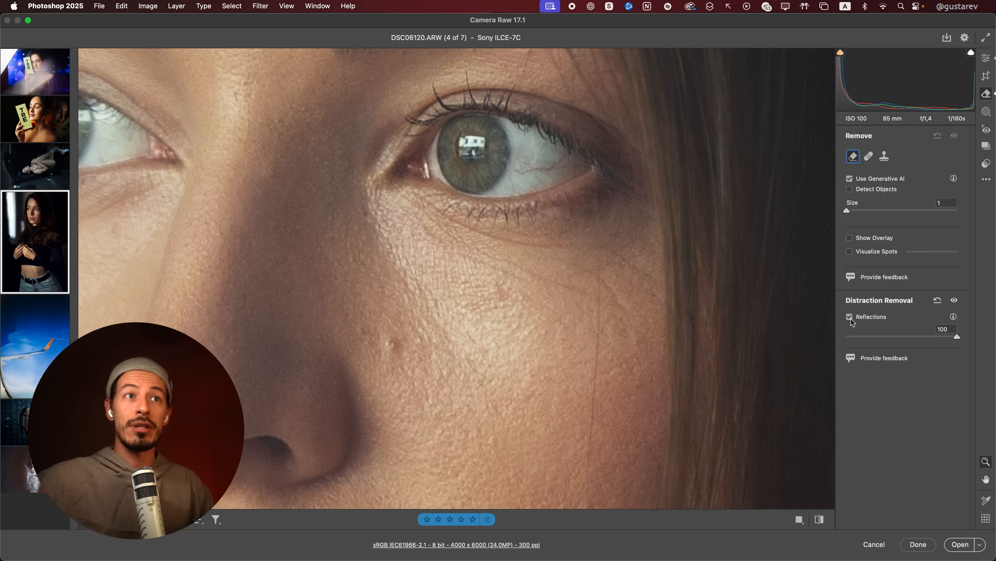
click(851, 318)
click(850, 318)
click(851, 318)
click(850, 318)
click(850, 318)
click(851, 318)
click(851, 317)
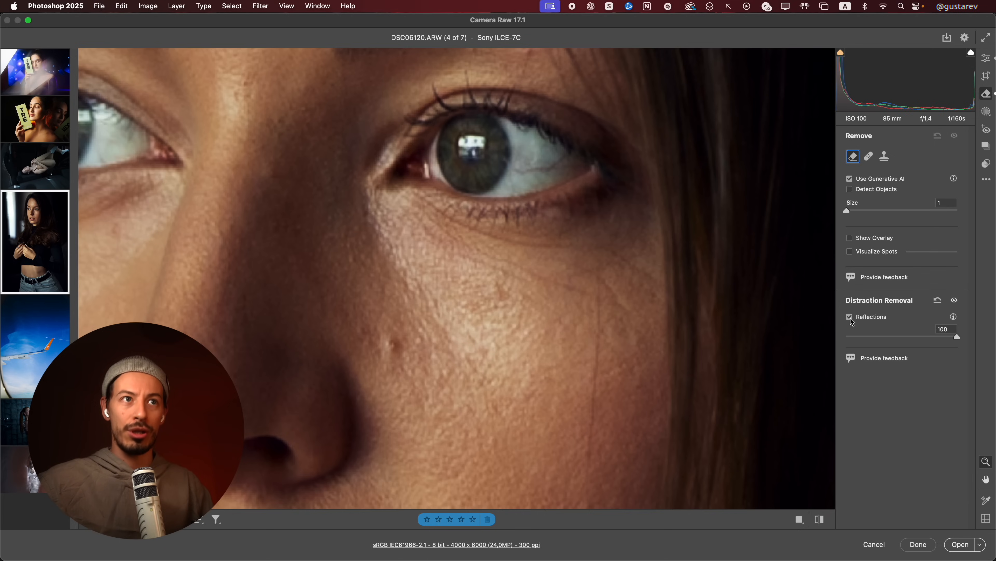
click(505, 351)
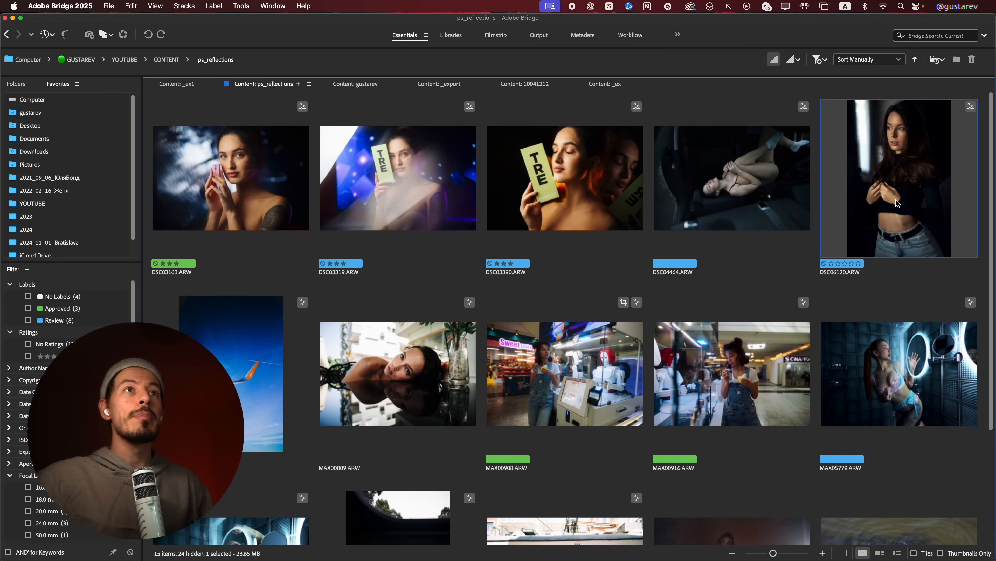
Reopen DSC06120.ARW in Camera Raw, turn off reflection removal, and open the image as a copy
double_click(896, 201)
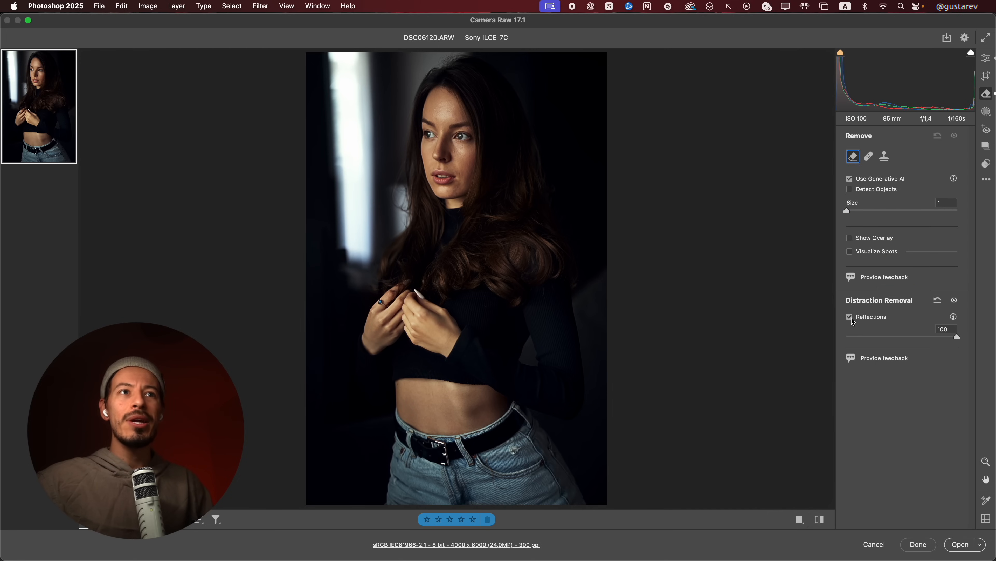
click(850, 318)
key(alt)
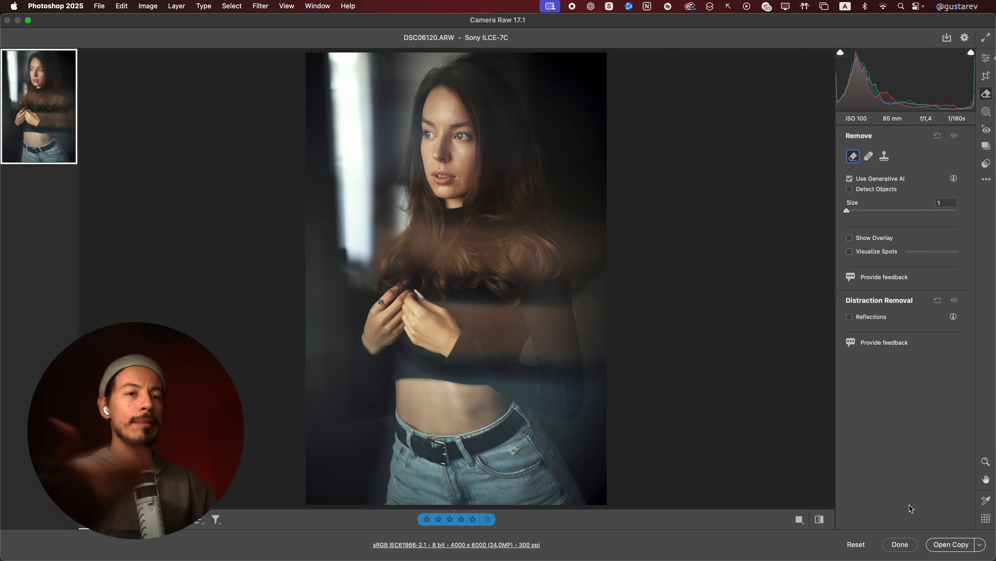
alt+click(956, 549)
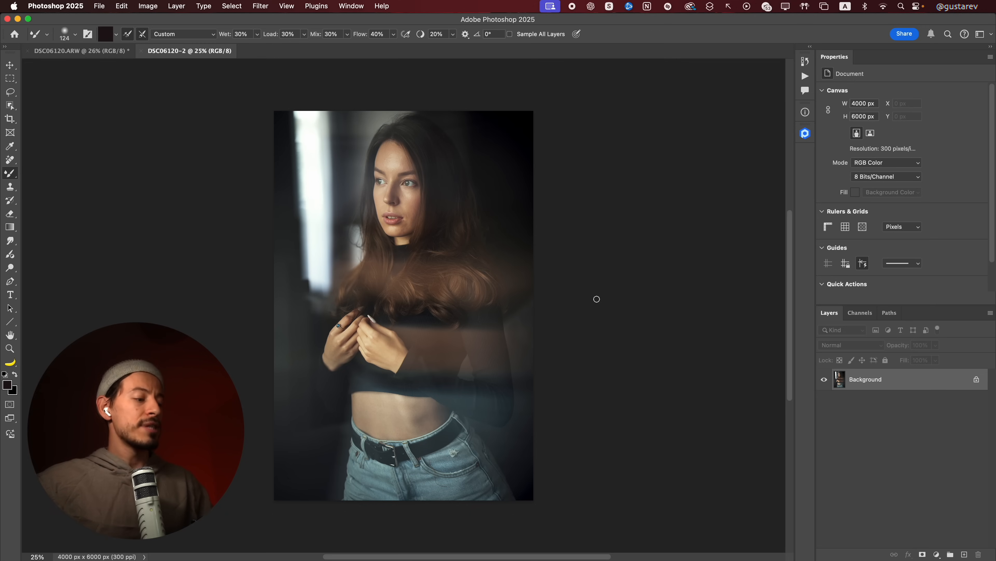
Copy the entire unprocessed image, close its document, and paste it as a new layer into DSC06120.ARW
key(super+a)
key(super+w)
click(497, 251)
key(super+v)
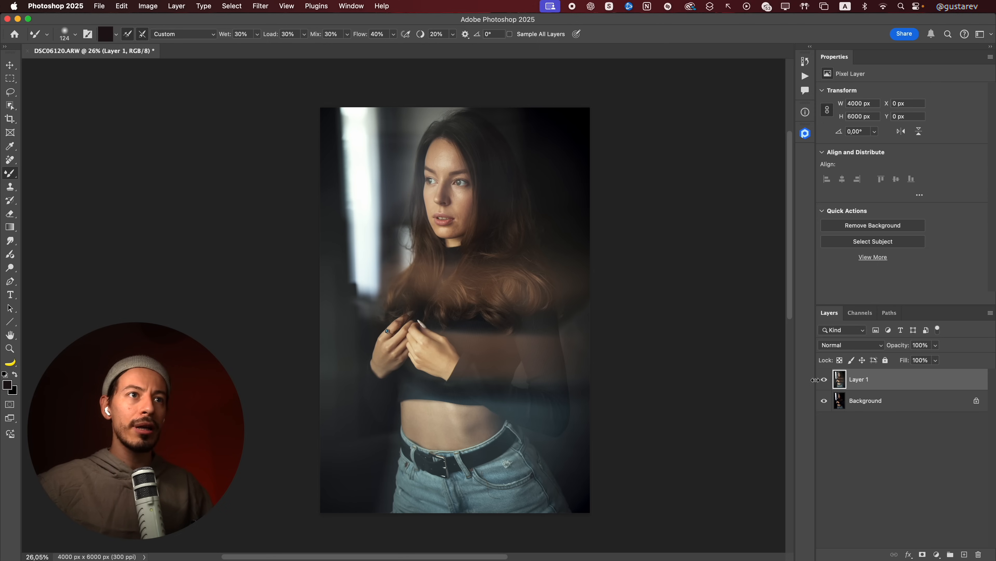
Compare the eyes and facial skin at high magnification with Layer 1 hidden and shown
click(824, 379)
mouse_move(469, 336)
mouse_down()
mouse_move(483, 343)
mouse_move(472, 340)
mouse_up()
click(823, 381)
drag(460, 173, 562, 312)
click(827, 380)
click(828, 379)
click(827, 380)
click(827, 379)
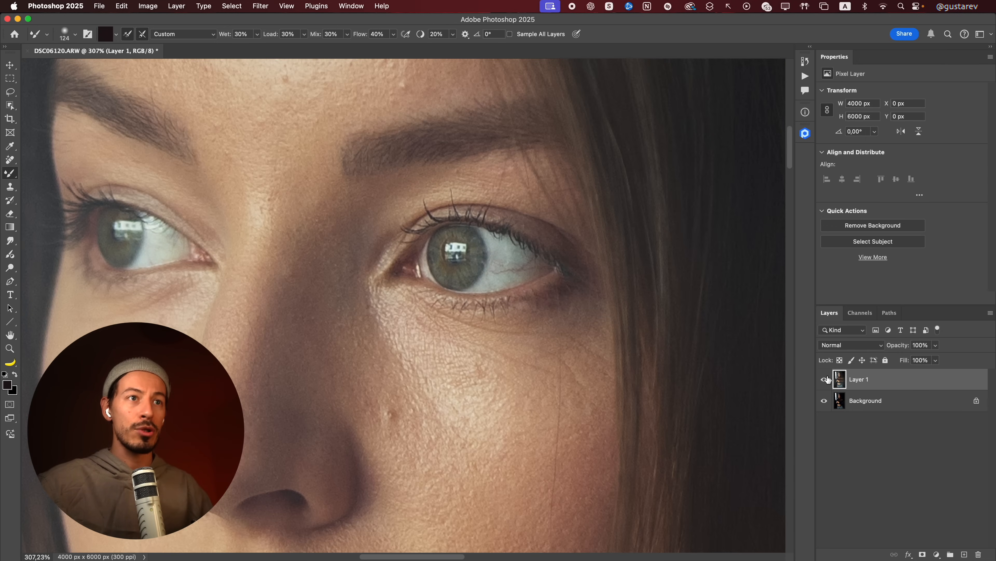
Compare the whole portrait with Layer 1 toggled, and inspect the face and hair in the original layer
key(super+0)
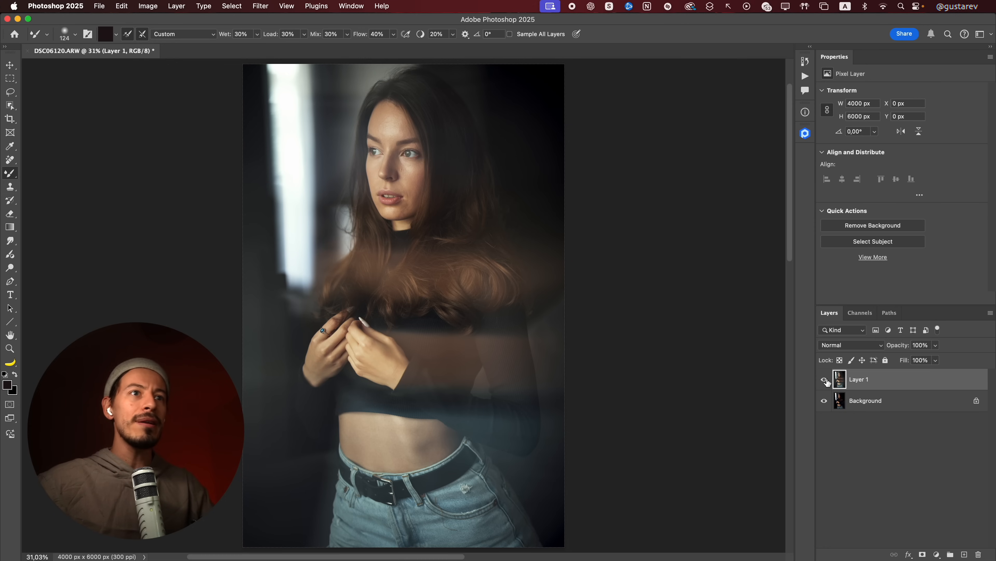
click(827, 380)
click(827, 380)
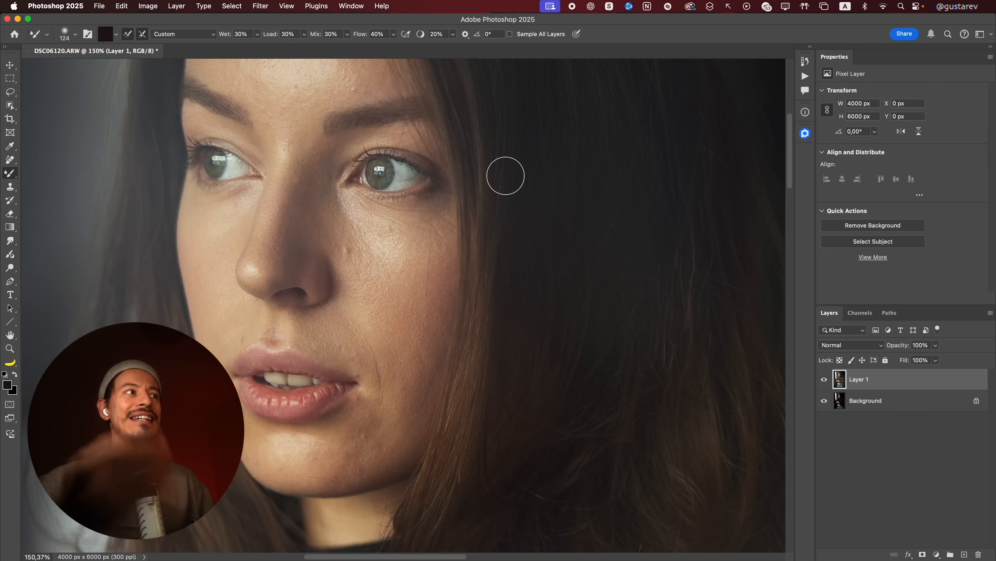
drag(481, 265, 371, 268)
mouse_move(751, 393)
mouse_down()
mouse_move(799, 377)
mouse_move(802, 386)
mouse_up()
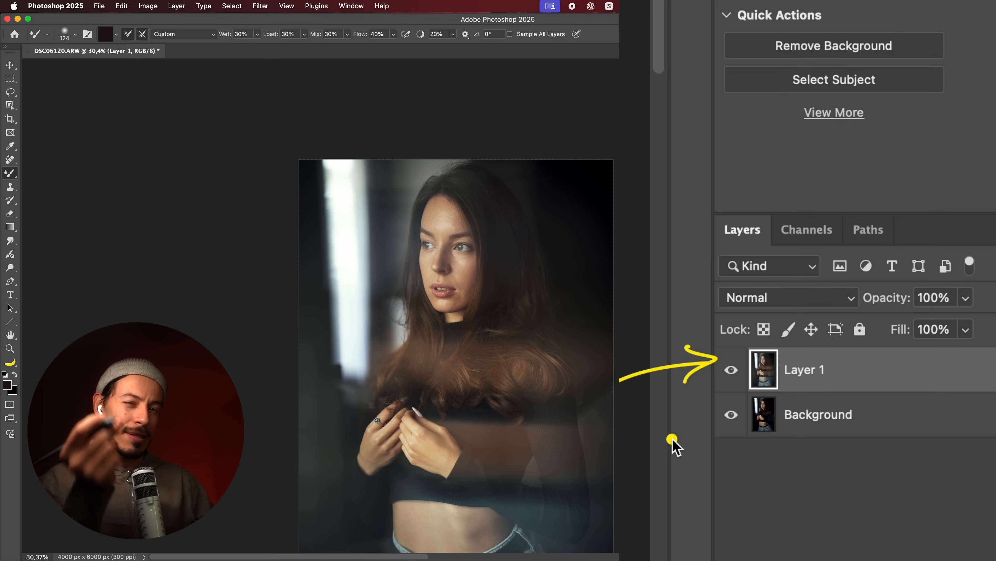
mouse_move(890, 364)
mouse_down()
mouse_move(897, 410)
mouse_move(886, 411)
mouse_move(910, 411)
mouse_up()
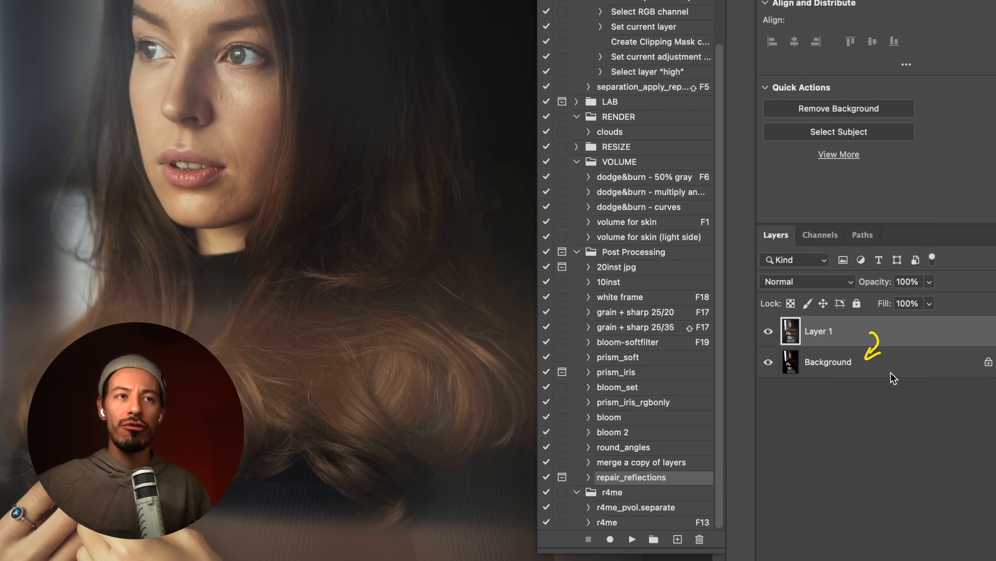
Check Layer 1 against the Background, and run the repair_reflections action with a Gaussian Blur radius of 4 pixels
click(768, 331)
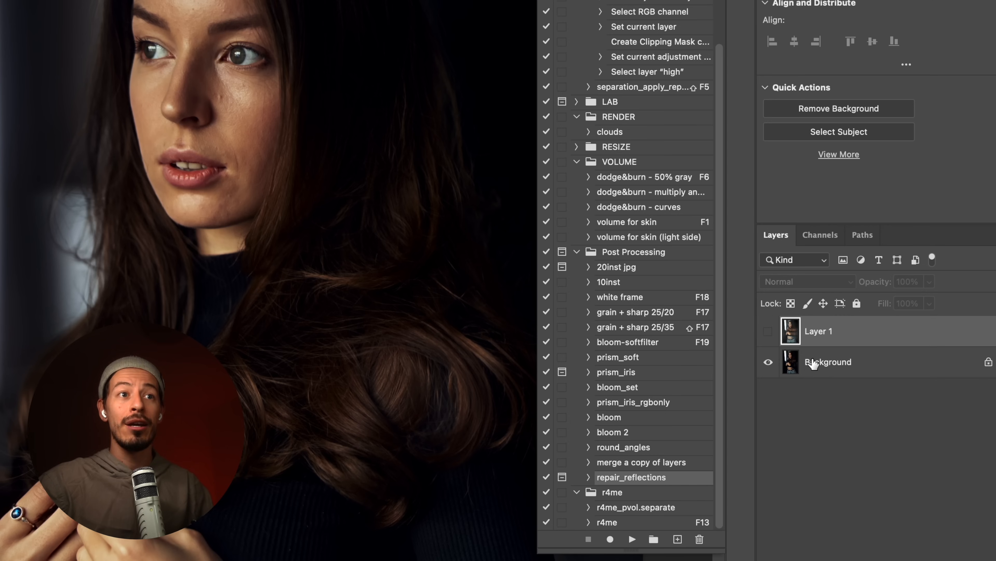
click(768, 331)
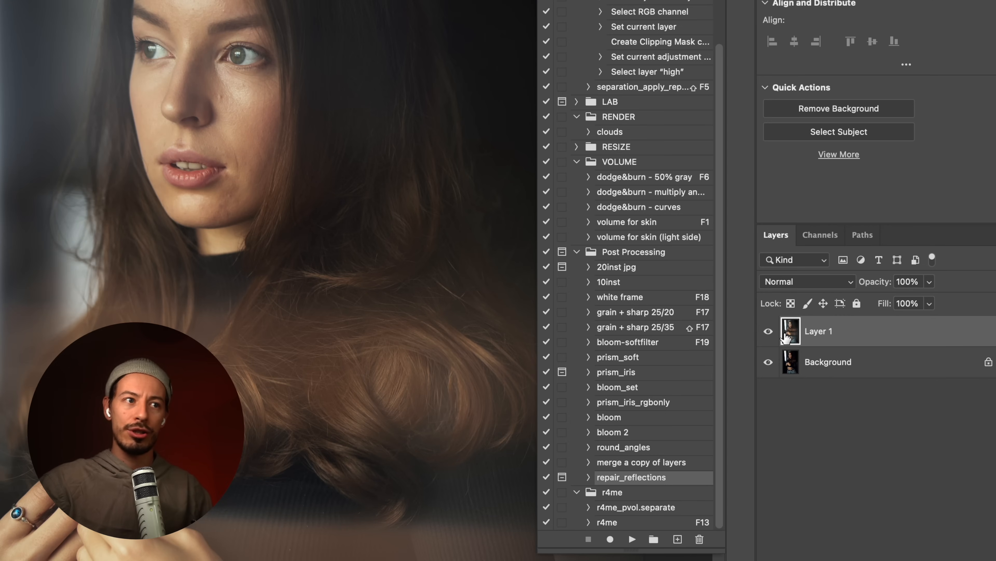
click(635, 539)
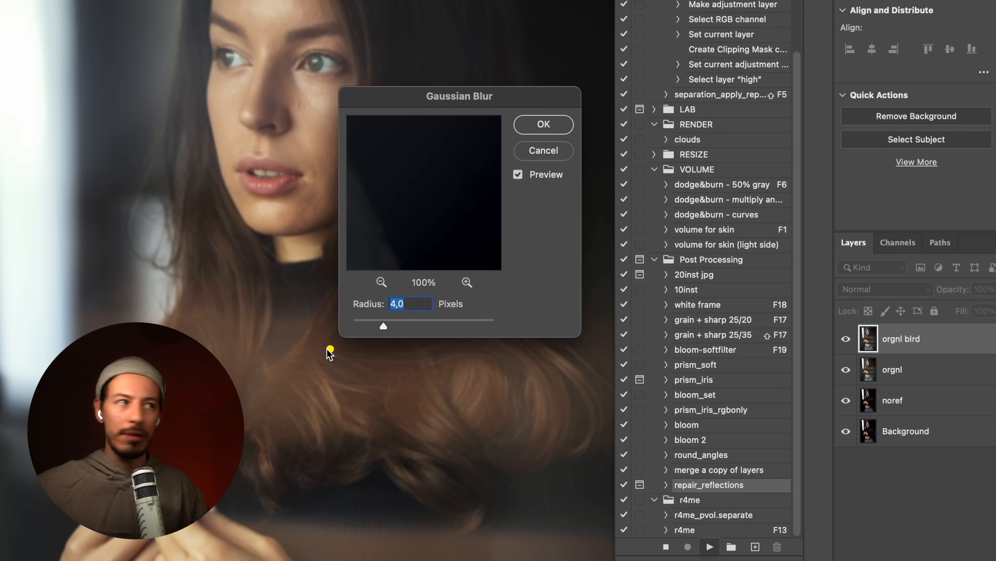
mouse_move(369, 375)
mouse_down()
mouse_move(401, 366)
mouse_move(421, 379)
mouse_move(507, 364)
mouse_move(534, 365)
mouse_up()
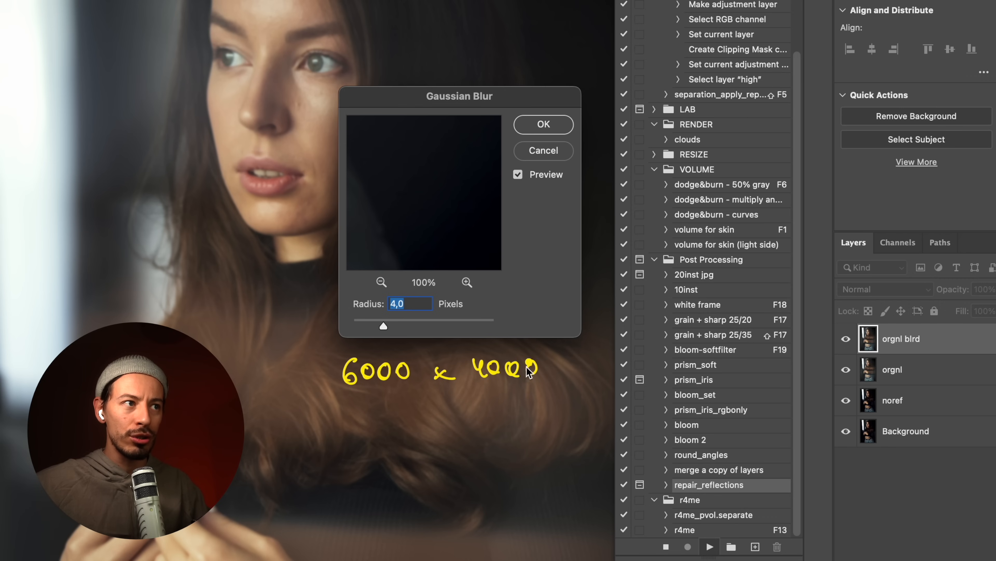
drag(476, 389, 551, 380)
mouse_move(466, 352)
mouse_down()
mouse_move(493, 378)
mouse_move(479, 343)
mouse_move(436, 295)
mouse_up()
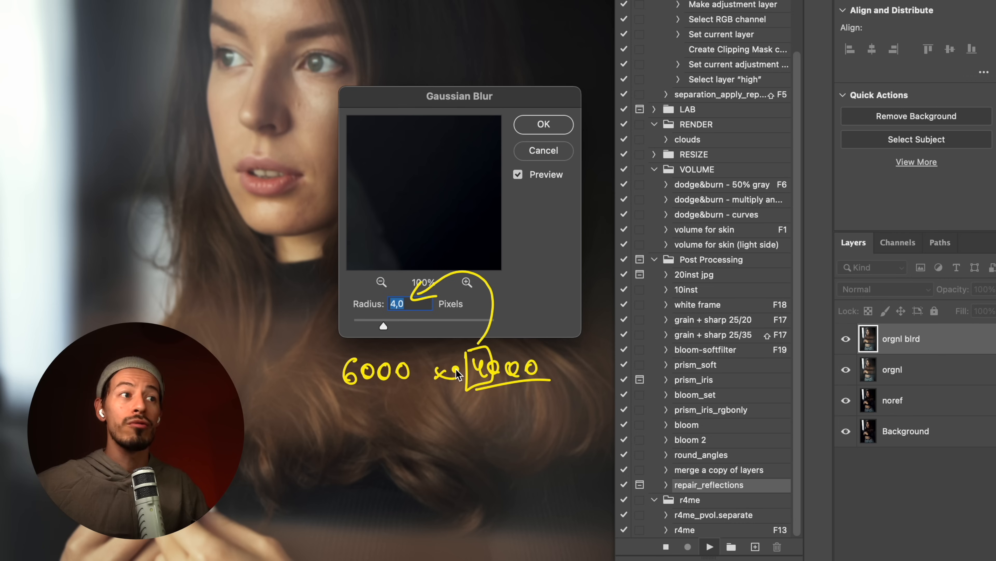
mouse_move(344, 419)
mouse_down()
mouse_move(348, 434)
mouse_move(373, 430)
mouse_up()
mouse_move(377, 413)
mouse_down()
mouse_move(404, 428)
mouse_move(459, 428)
mouse_up()
drag(460, 415, 445, 428)
drag(515, 410, 547, 415)
drag(545, 409, 565, 425)
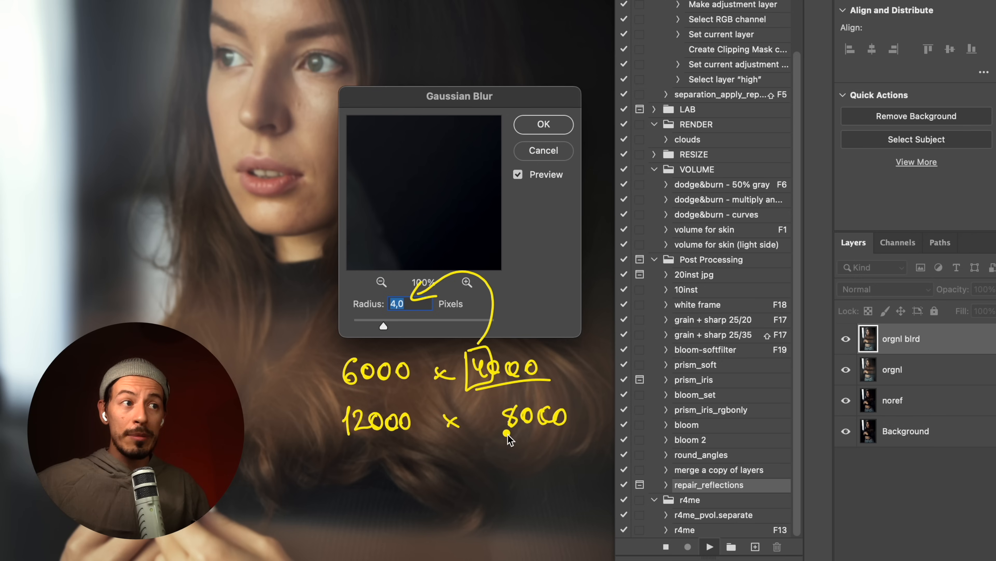
mouse_move(495, 401)
mouse_down()
mouse_move(494, 446)
mouse_move(505, 397)
mouse_up()
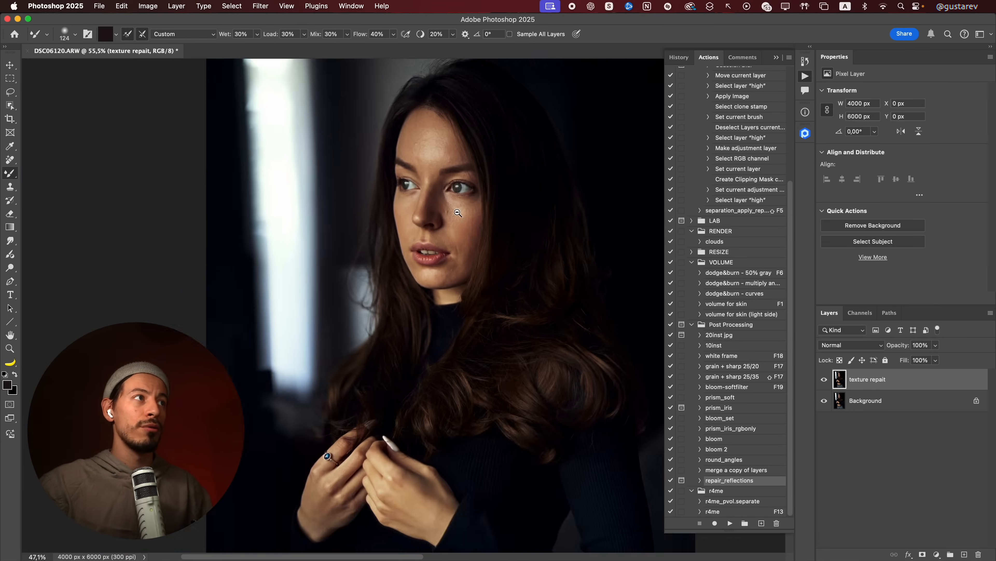
Inspect the face and hair detail in DSC06120.ARW with the texture repair layer toggled
scroll(337, 65, up, 10)
click(844, 342)
click(825, 380)
click(825, 380)
click(825, 380)
drag(541, 386, 453, 370)
drag(496, 317, 469, 261)
drag(527, 358, 469, 352)
mouse_move(506, 369)
mouse_down()
mouse_move(440, 300)
mouse_move(458, 293)
mouse_move(441, 328)
mouse_move(445, 296)
mouse_up()
drag(423, 329, 443, 329)
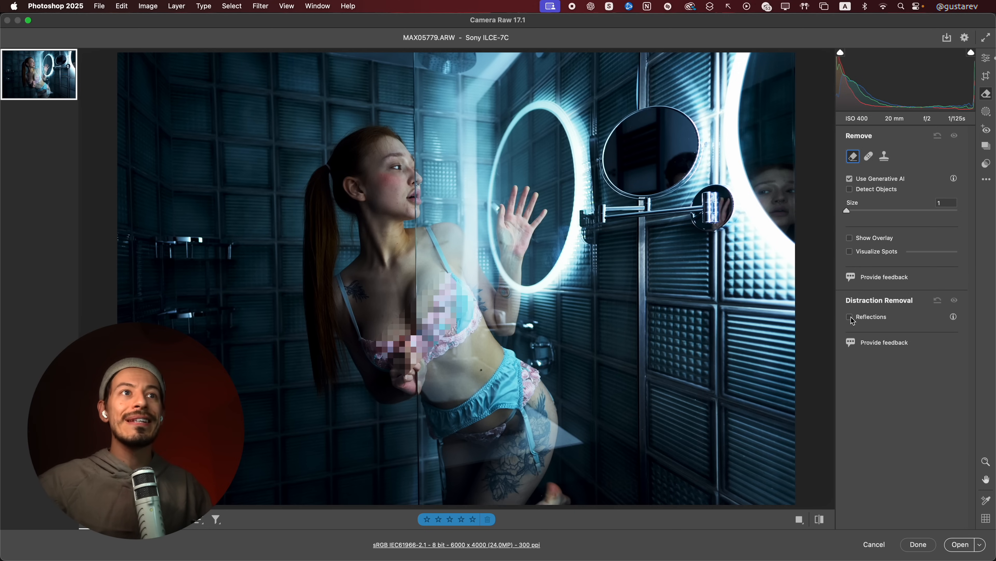
Turn on reflection removal at 100 for MAX05779.ARW and compare the mirrors with it off and on
click(850, 317)
drag(739, 193, 575, 284)
mouse_move(516, 275)
mouse_down()
mouse_move(551, 298)
mouse_move(508, 272)
mouse_up()
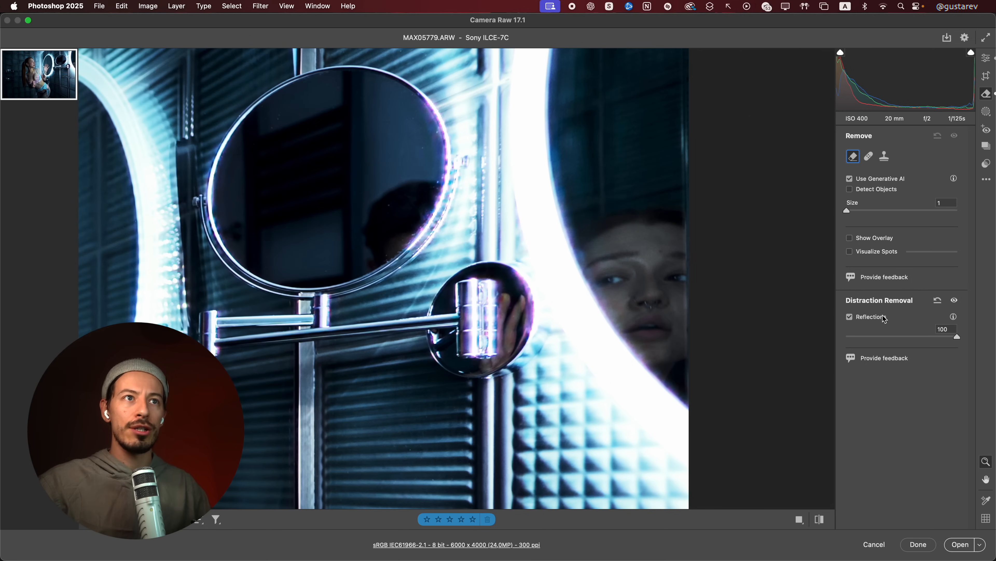
click(850, 317)
click(850, 317)
click(850, 318)
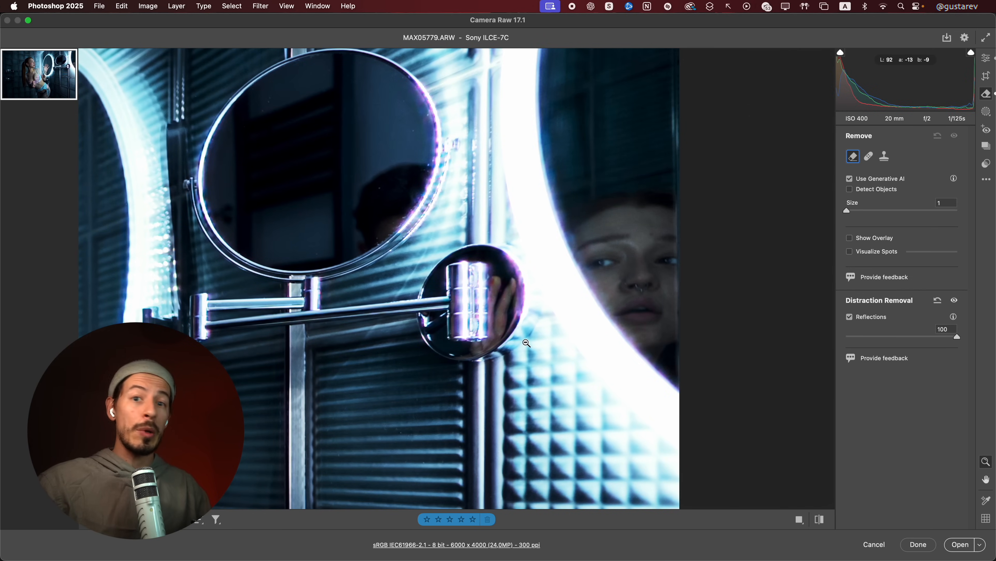
drag(524, 363, 524, 237)
drag(525, 237, 490, 240)
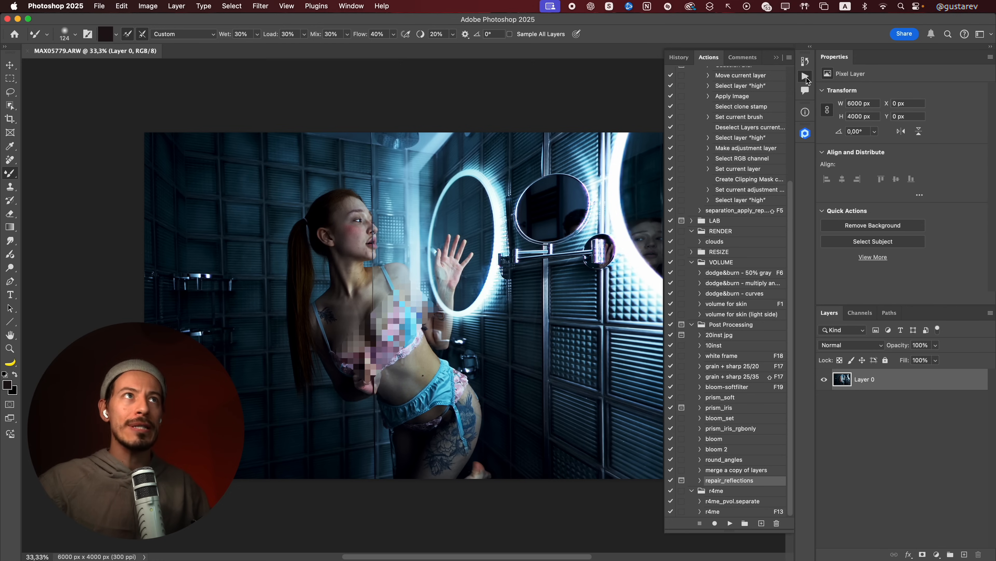
Switch to Bridge, reopen MAX05779.ARW in Camera Raw, and open a copy with reflection removal off
click(806, 77)
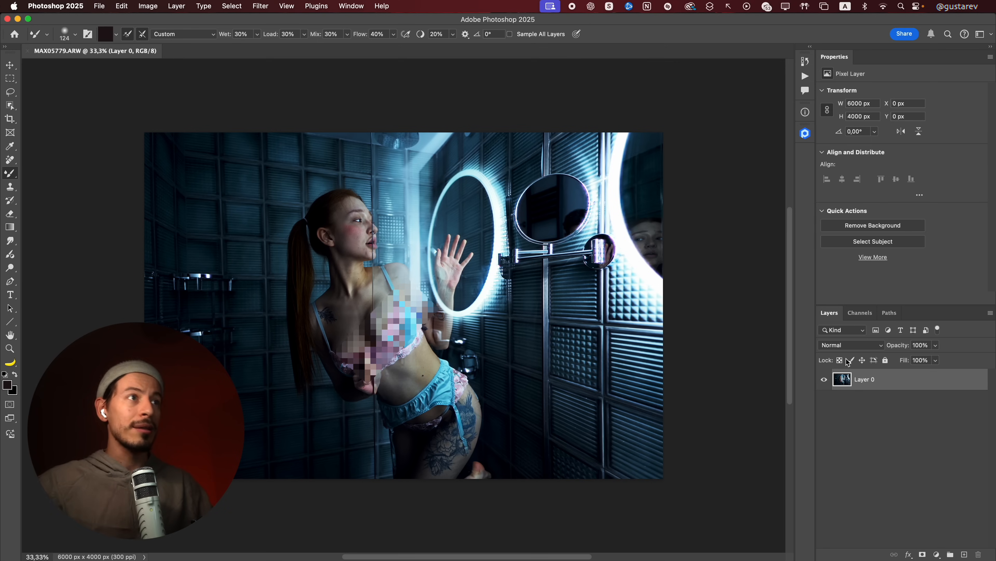
key(super+Tab)
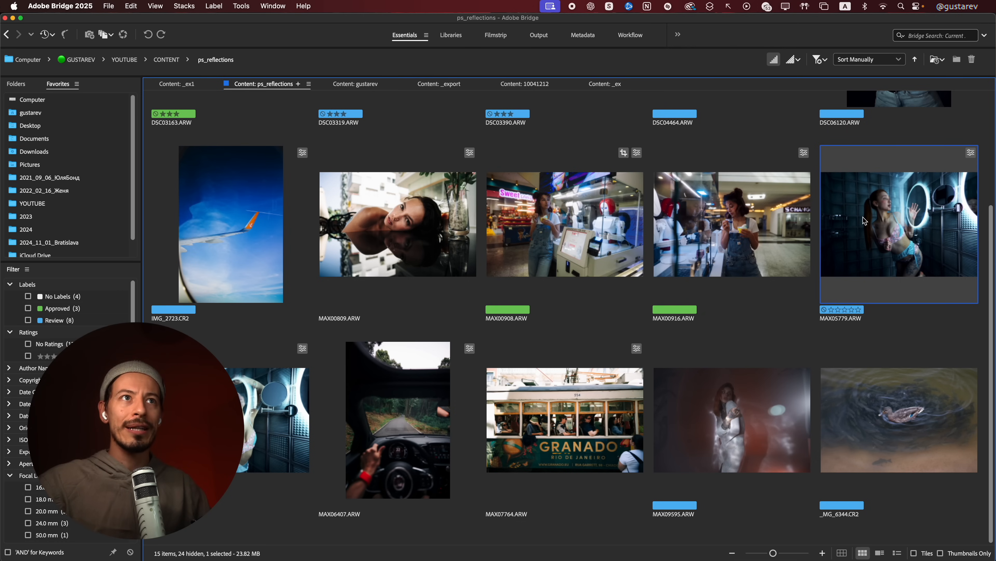
double_click(864, 217)
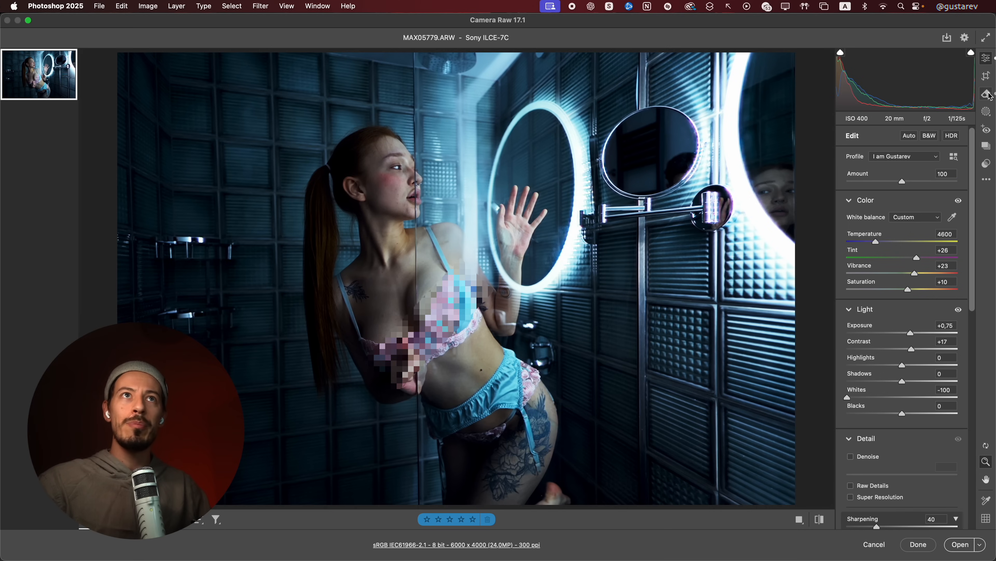
click(987, 93)
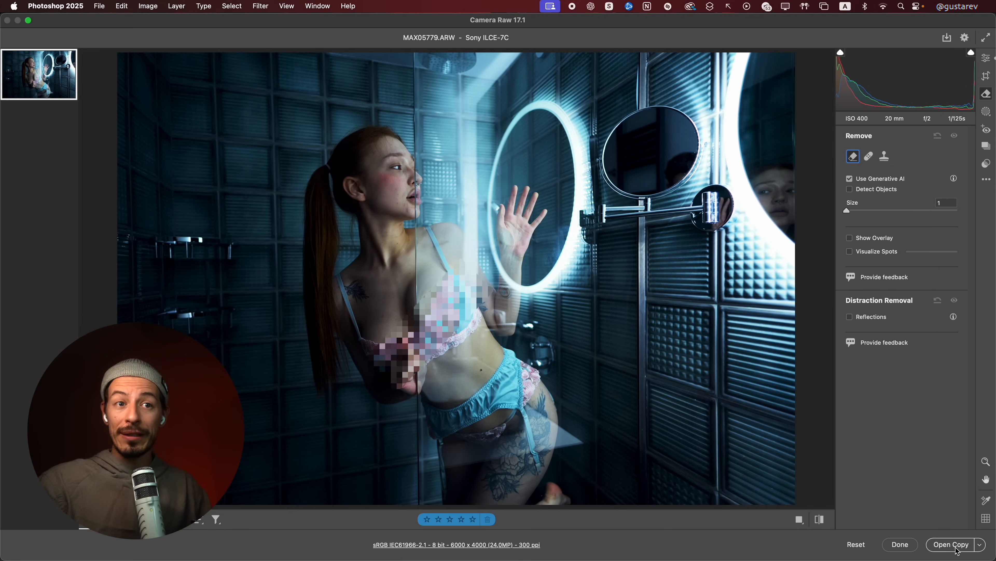
click(958, 550)
Paste the entire unprocessed copy as a layer into MAX05779.ARW and run the repair_reflections action with a 4-pixel blur radius
key(super+a)
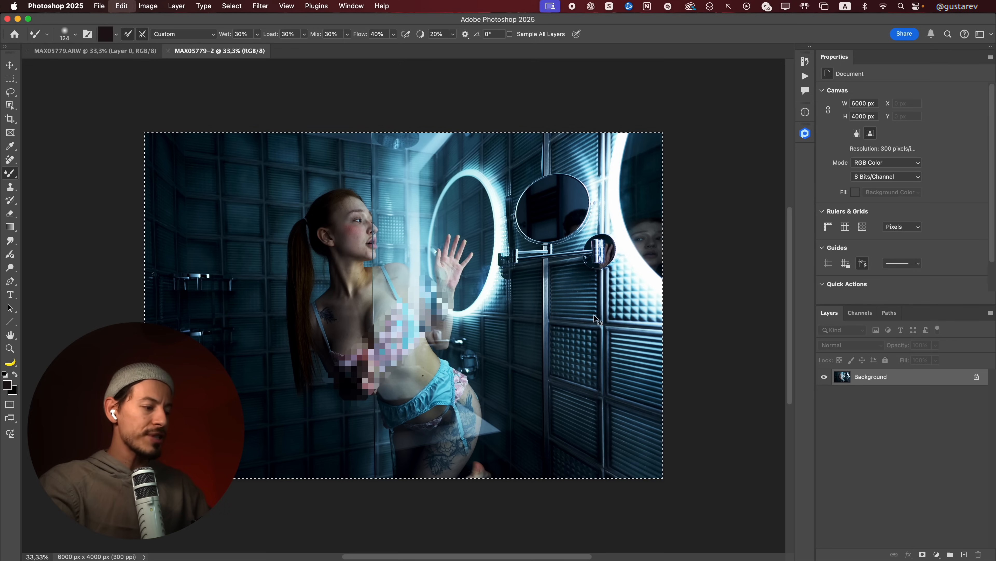
key(super+w)
key(super+d)
key(super+v)
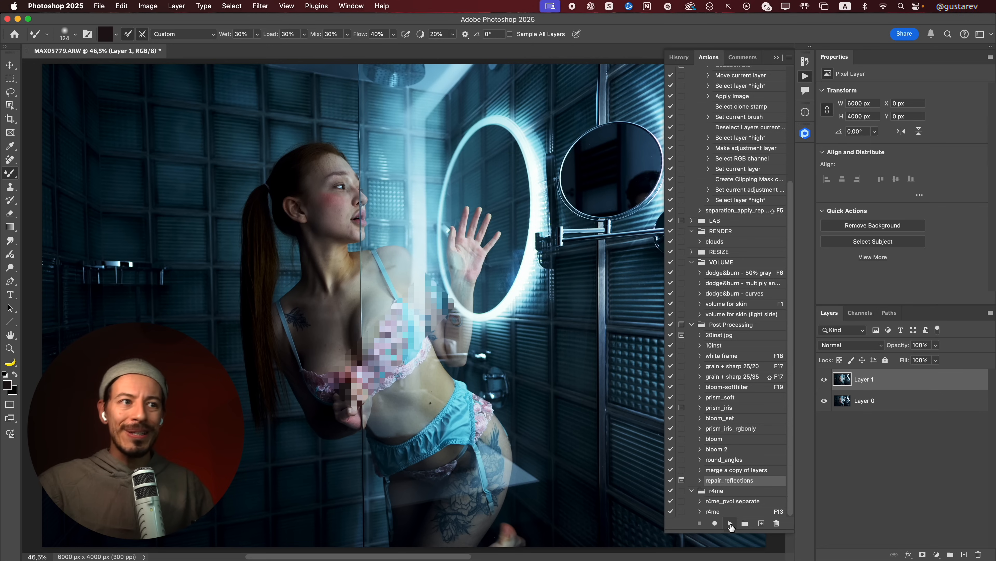
click(730, 523)
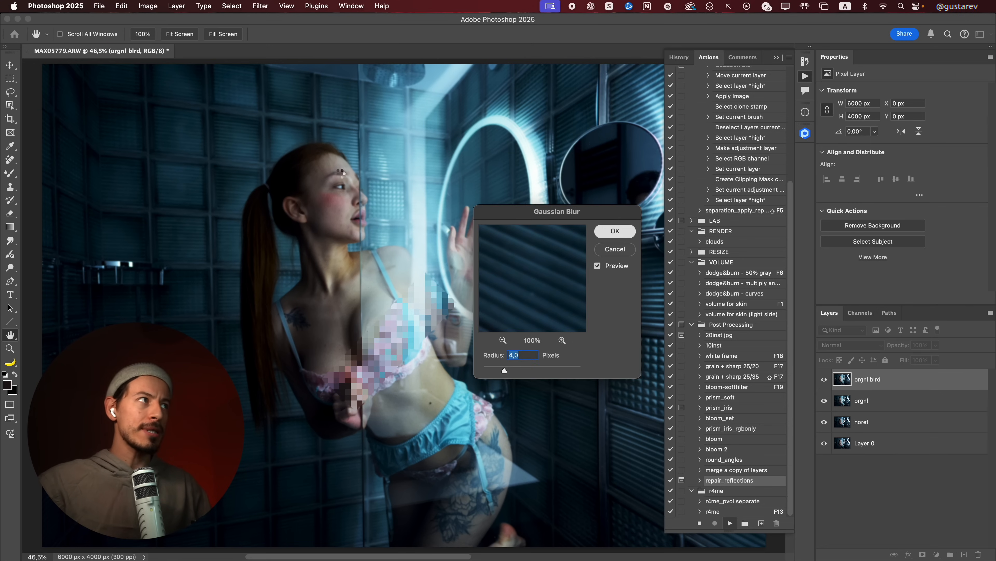
key(Return)
Compare the woman's face, nose and lips up close with the texture repair layer hidden and shown
drag(338, 192, 418, 251)
click(824, 381)
click(825, 380)
click(824, 382)
click(824, 381)
drag(352, 225, 204, 102)
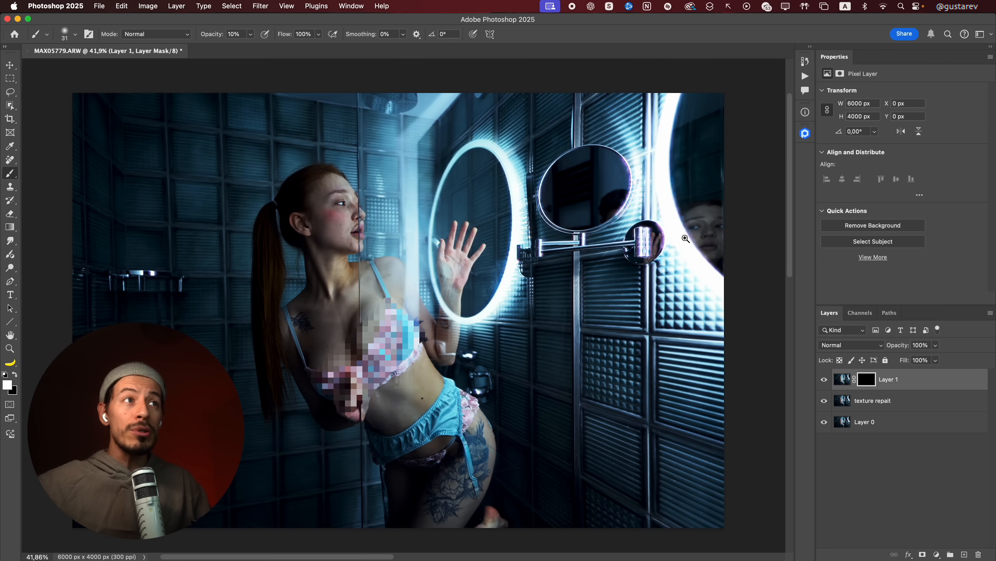
click(724, 243)
drag(724, 242, 623, 311)
mouse_move(531, 292)
mouse_down()
mouse_move(589, 344)
mouse_move(565, 326)
mouse_move(500, 345)
mouse_move(487, 298)
mouse_up()
key(0)
Add the original image as a masked top layer and paint its mask over the mirrors to restore their reflections
mouse_move(603, 306)
mouse_down()
mouse_move(589, 291)
mouse_move(559, 156)
mouse_up()
mouse_move(424, 94)
mouse_down()
mouse_move(513, 269)
mouse_move(510, 445)
mouse_up()
drag(489, 402, 592, 179)
drag(372, 313, 416, 466)
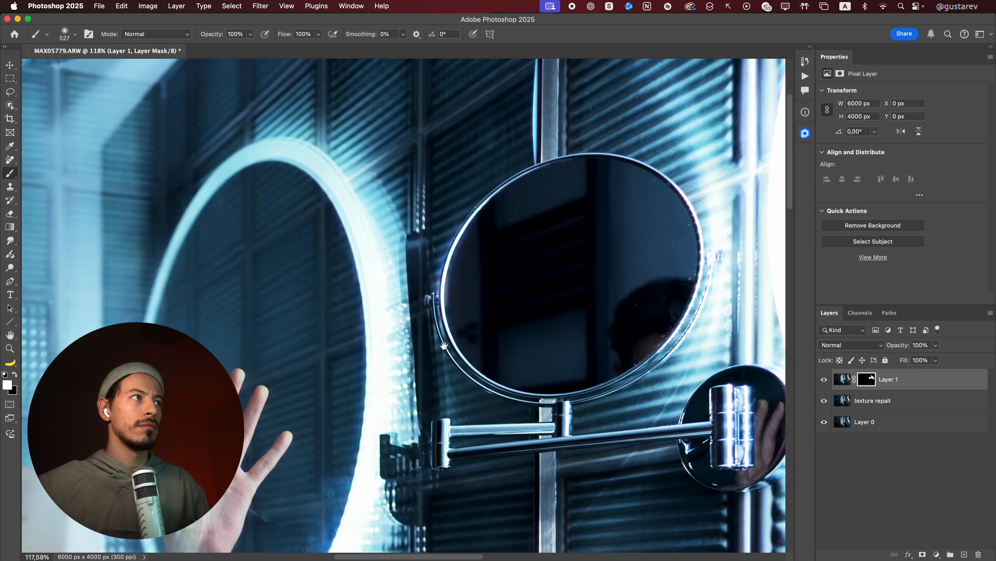
Compare the finished MAX05779.ARW composite with the original image on the bottom layer
scroll(567, 434, right, 5)
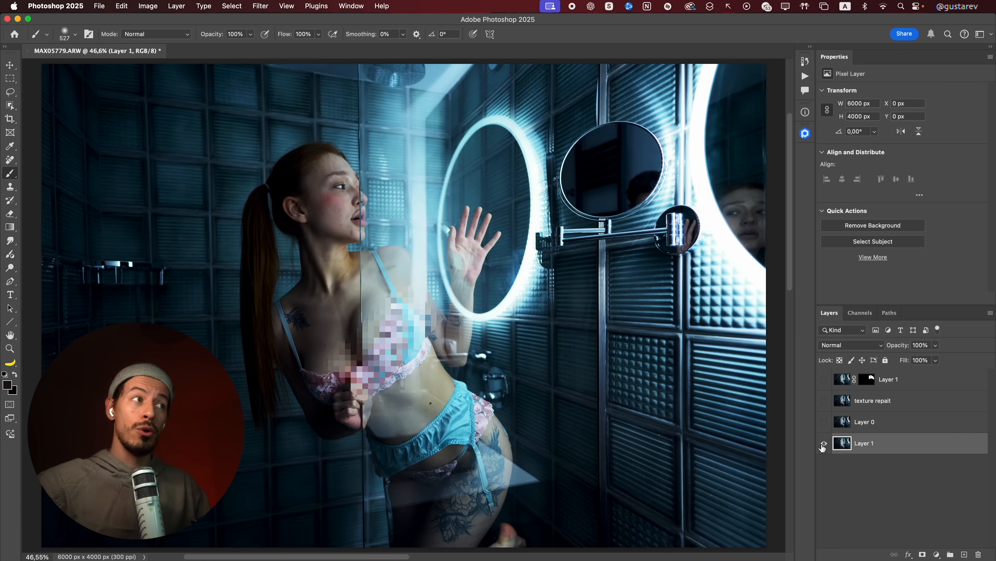
alt+click(824, 444)
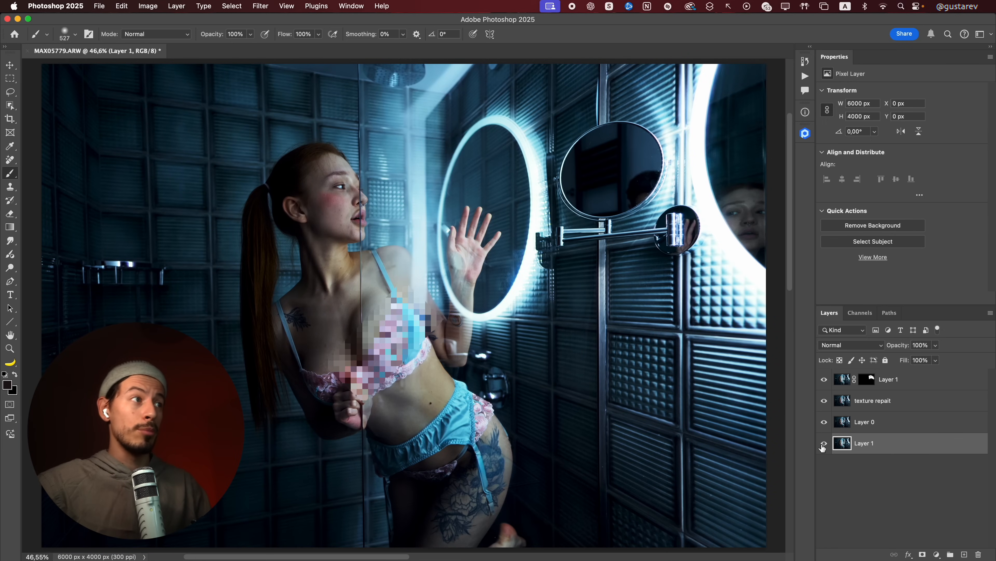
alt+click(824, 444)
alt+click(824, 445)
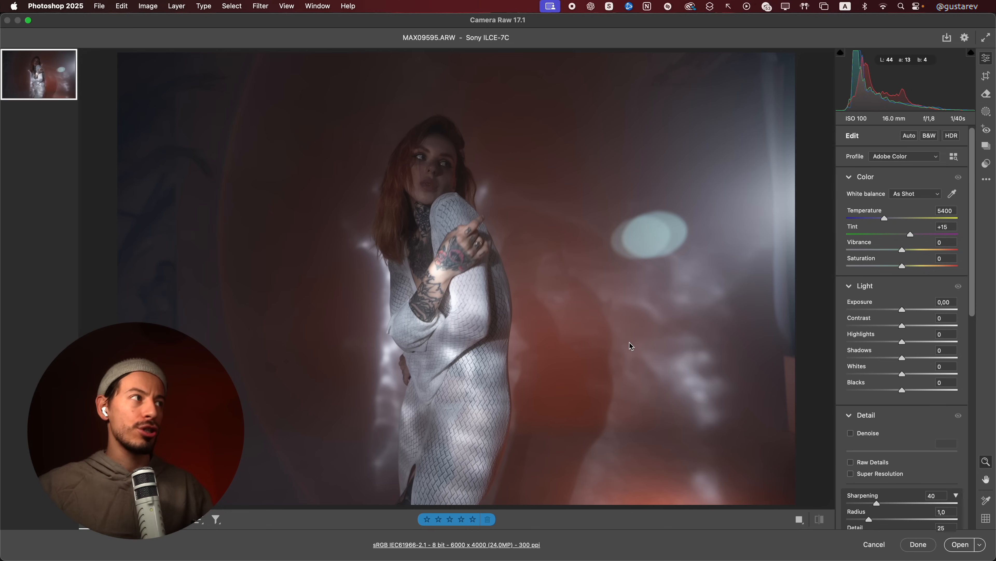
drag(699, 140, 748, 193)
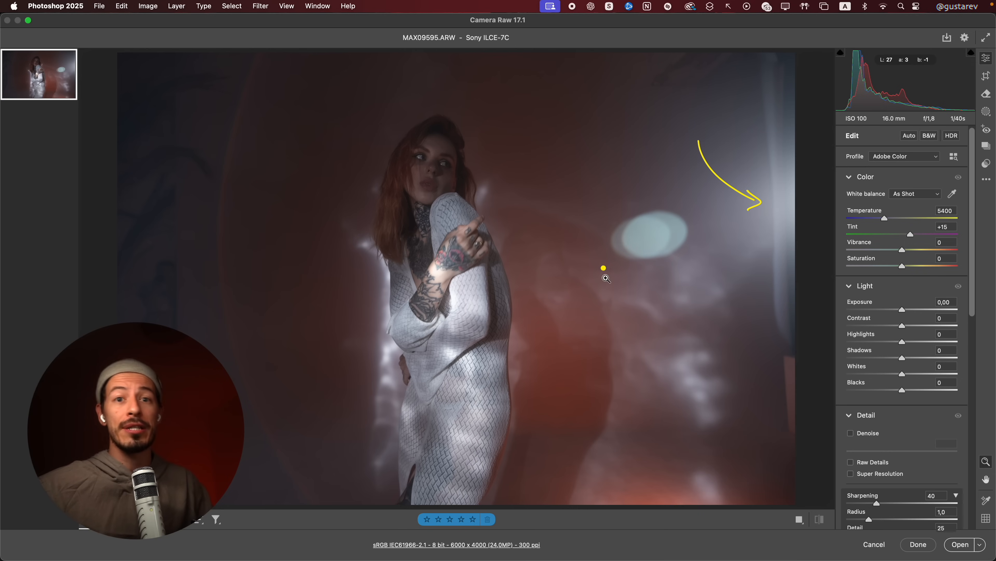
mouse_move(640, 216)
mouse_down()
mouse_move(621, 252)
mouse_move(624, 227)
mouse_up()
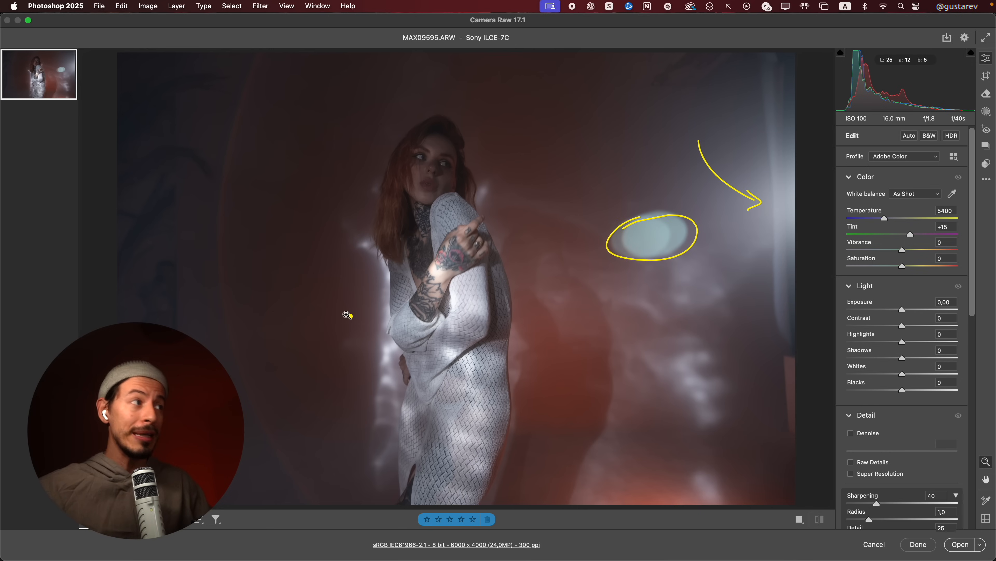
mouse_move(261, 88)
mouse_down()
mouse_move(237, 344)
mouse_move(296, 474)
mouse_up()
mouse_move(234, 111)
mouse_down()
mouse_move(261, 408)
mouse_move(278, 430)
mouse_up()
key(Escape)
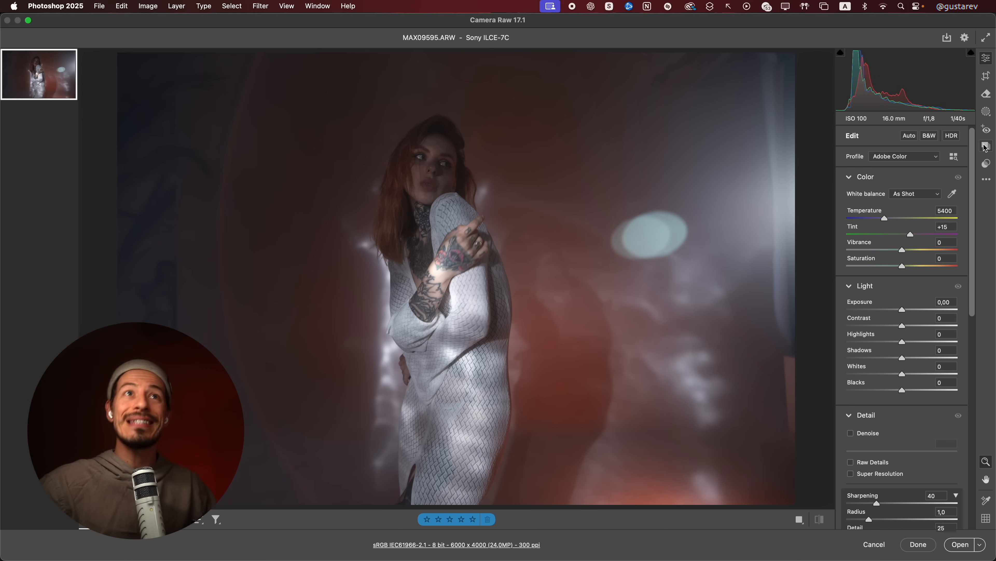
Apply reflection removal to MAX09595.ARW in the Remove tool's Distraction Removal settings, keeping the progress dialog clear of the woman
click(989, 98)
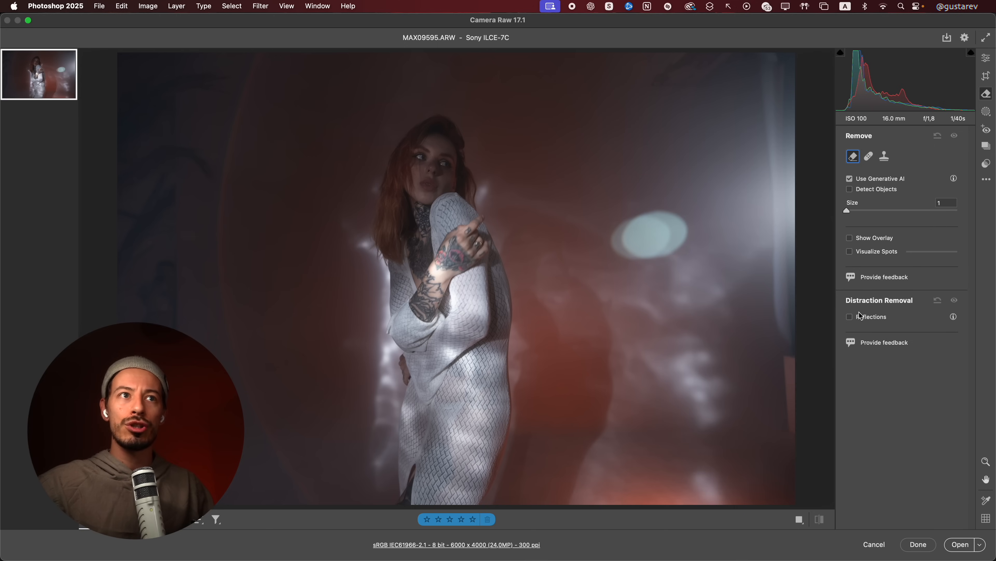
click(850, 316)
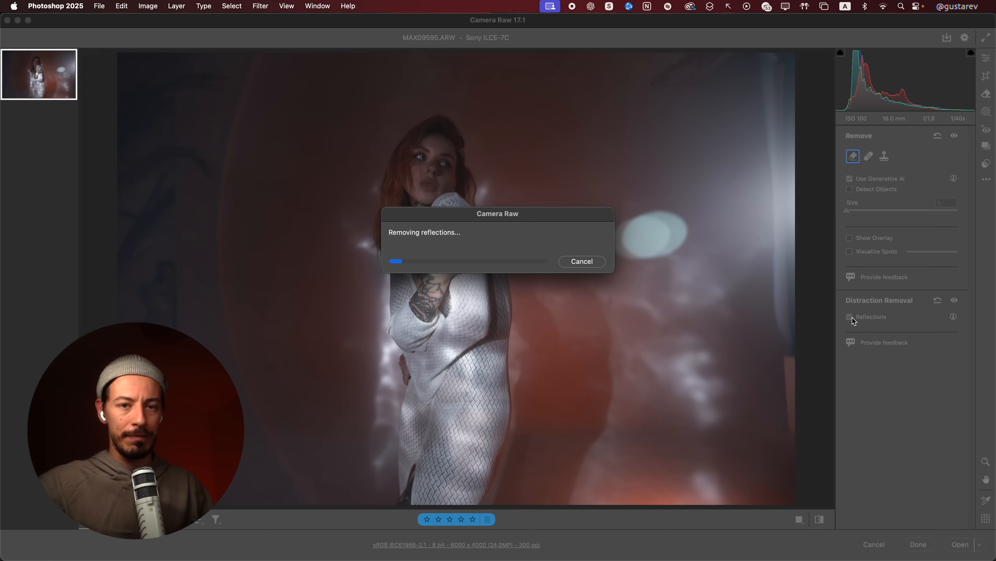
drag(559, 217, 706, 284)
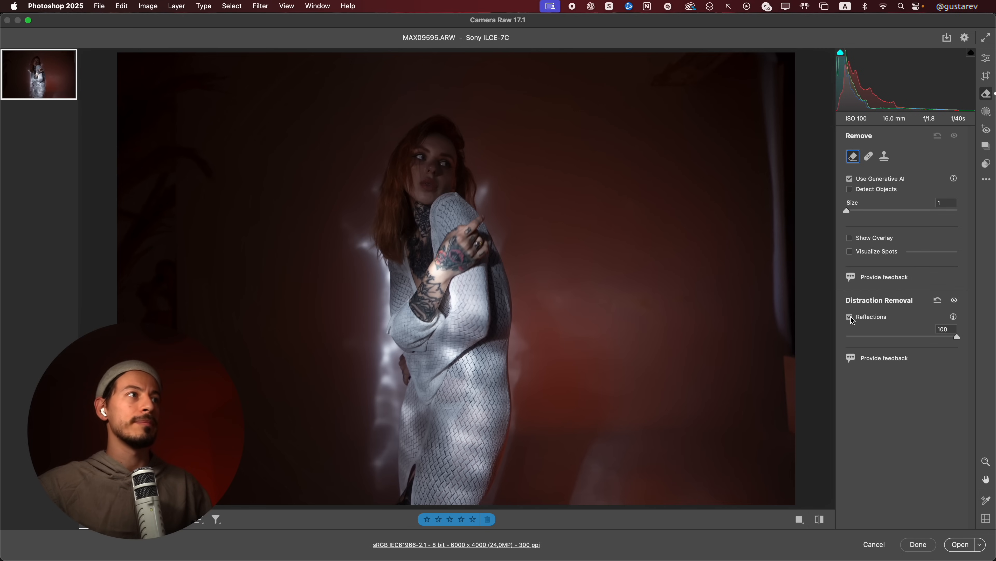
Compare MAX09595.ARW with reflection removal off and on, leaving the removal enabled
click(850, 318)
click(850, 317)
click(851, 317)
click(850, 317)
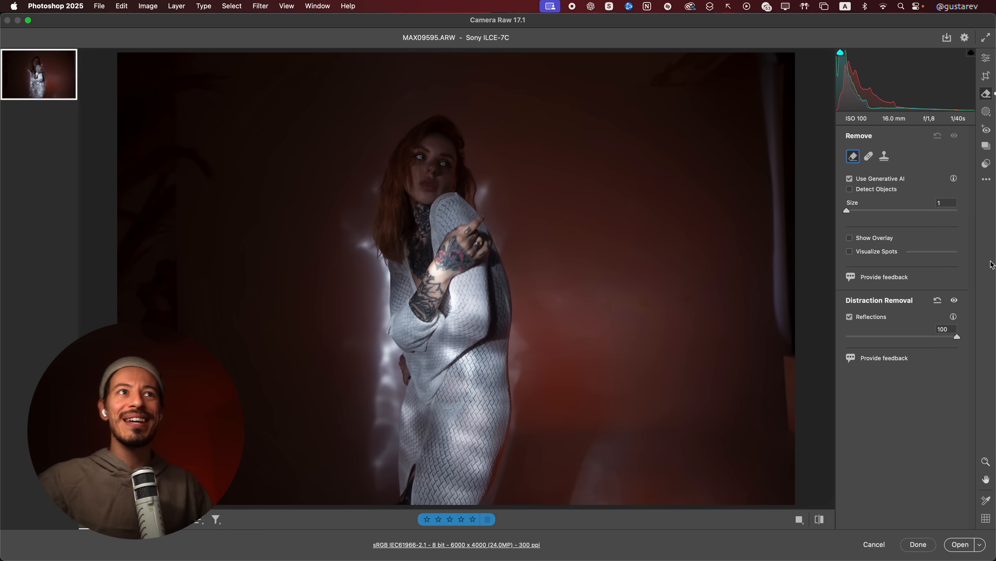
Return to the Edit adjustments for MAX09595.ARW and compare the processed photo with its original state
click(986, 57)
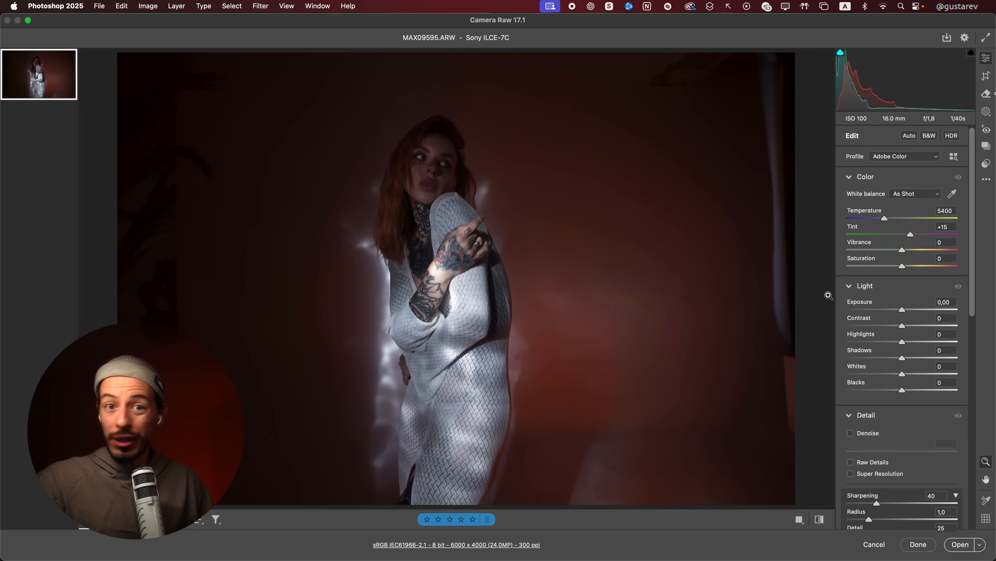
drag(909, 303, 891, 390)
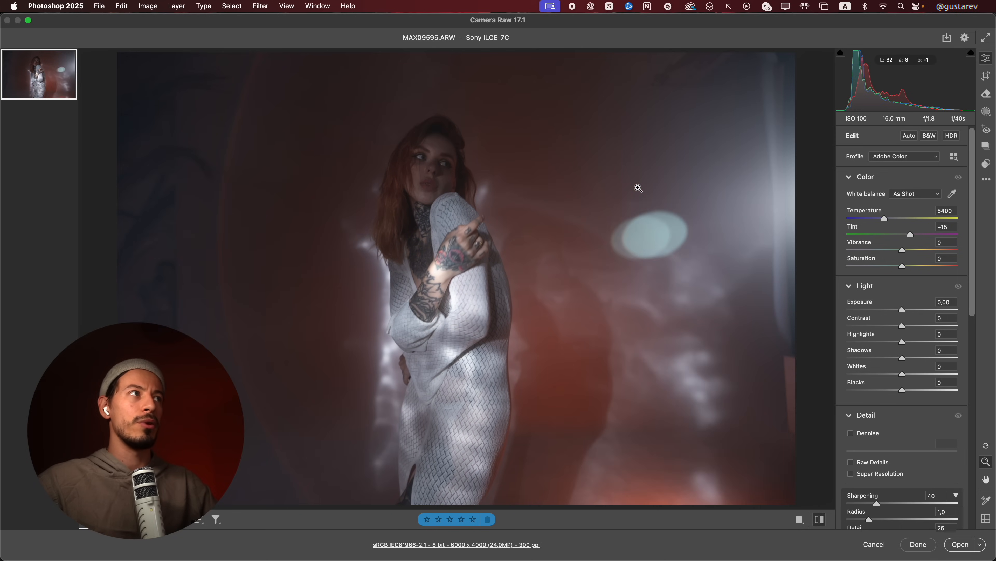